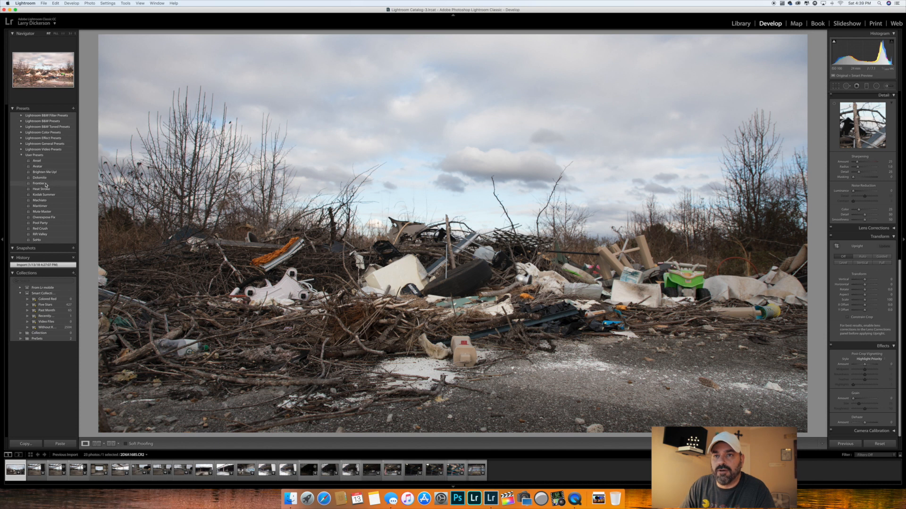
# - Widen both side panels, bring the Basic adjustments into view, and switch the window to full screen
pyautogui.moveTo(77, 92); pyautogui.dragTo(114, 93)
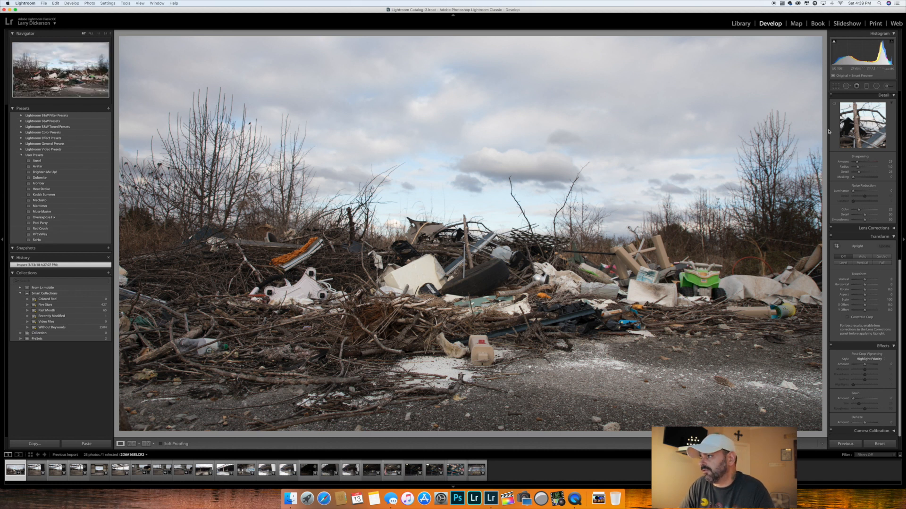
pyautogui.moveTo(813, 133); pyautogui.dragTo(797, 133)
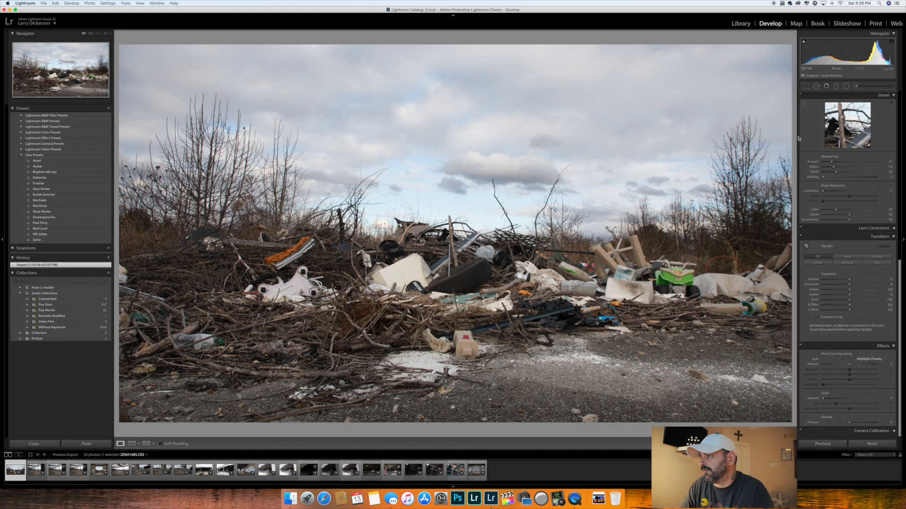
pyautogui.scroll(10, 824, 157)
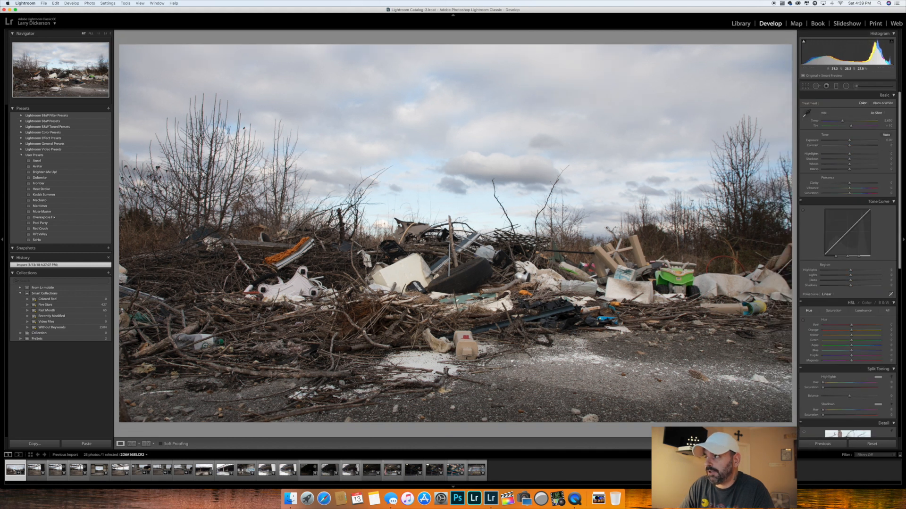
pyautogui.click(15, 10)
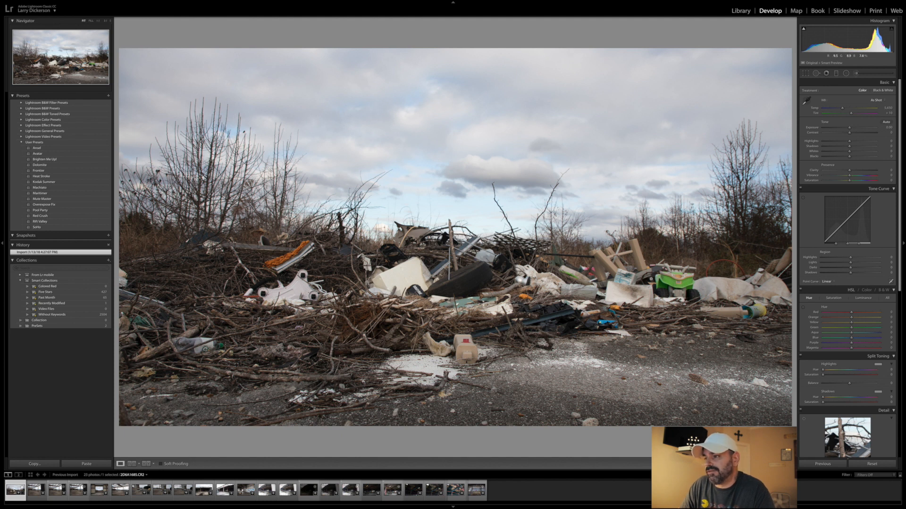
# - Zoom in on the green toy vehicle in the debris to examine the unedited detail, and return to the full view
pyautogui.click(674, 279)
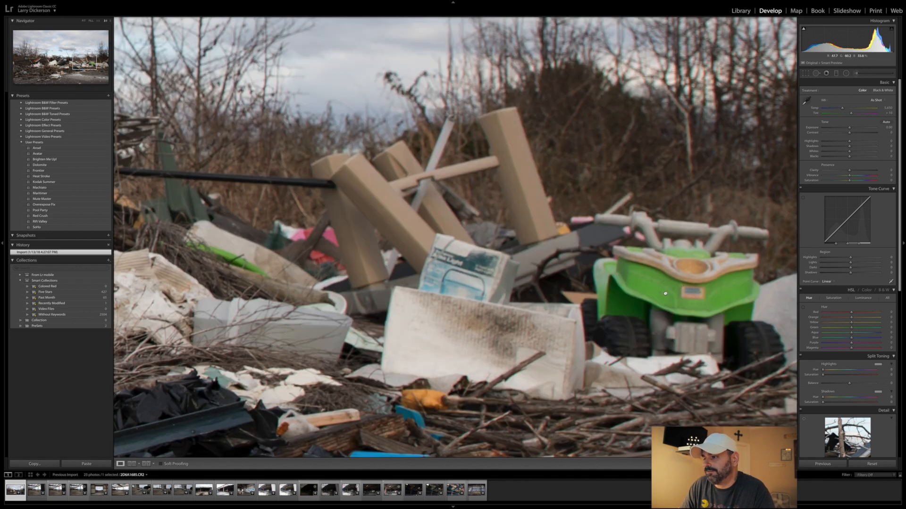
pyautogui.click(665, 293)
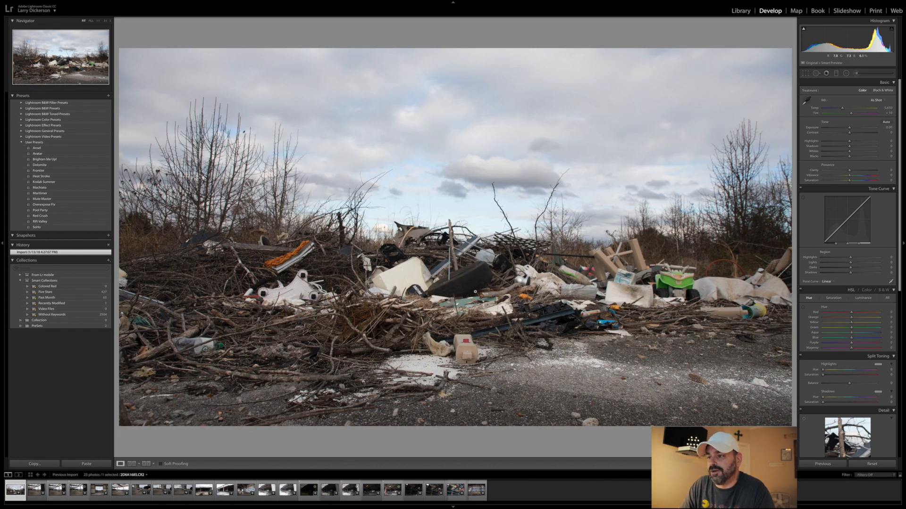
# - Try the Ansel black-and-white user preset on the photo and inspect its grain close up
pyautogui.click(44, 150)
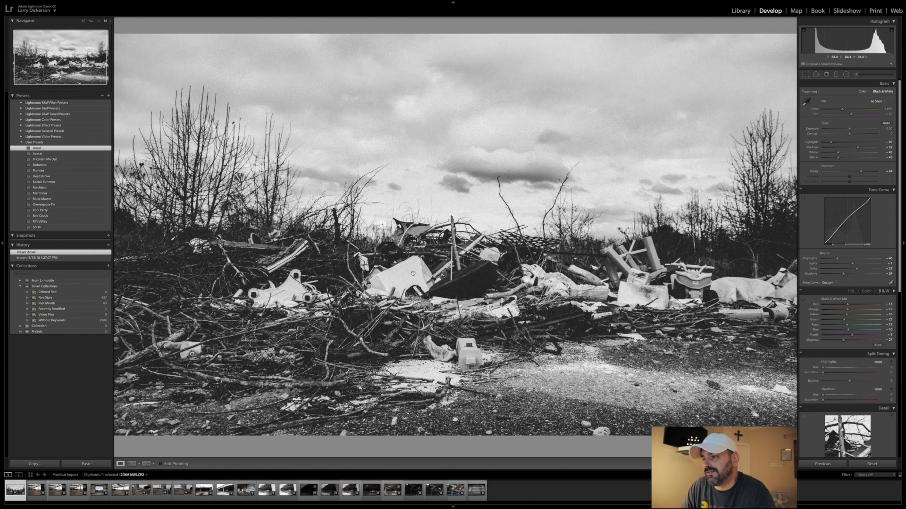
pyautogui.click(413, 273)
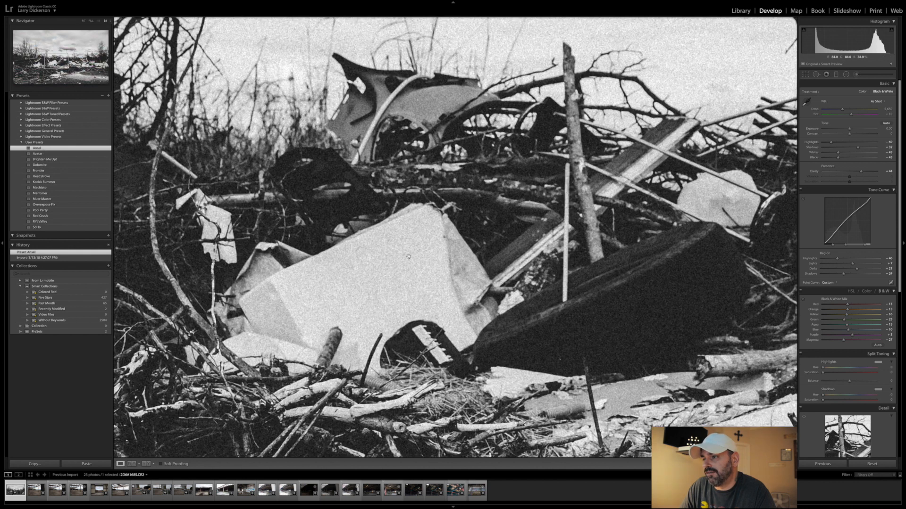
pyautogui.click(408, 256)
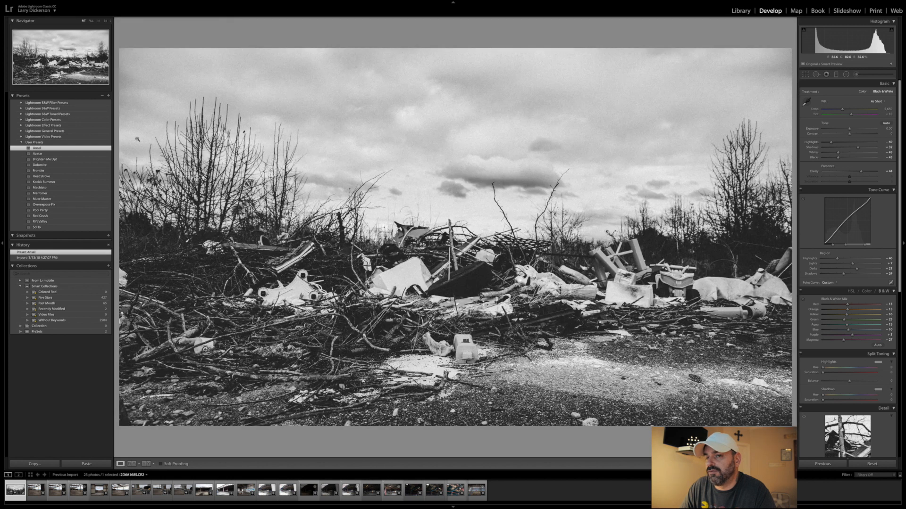
# - Try the Avatar, Brighten Me Up!, Dolomite and Frontier user presets in turn, comparing Brighten Me Up! with the previous look
pyautogui.click(38, 153)
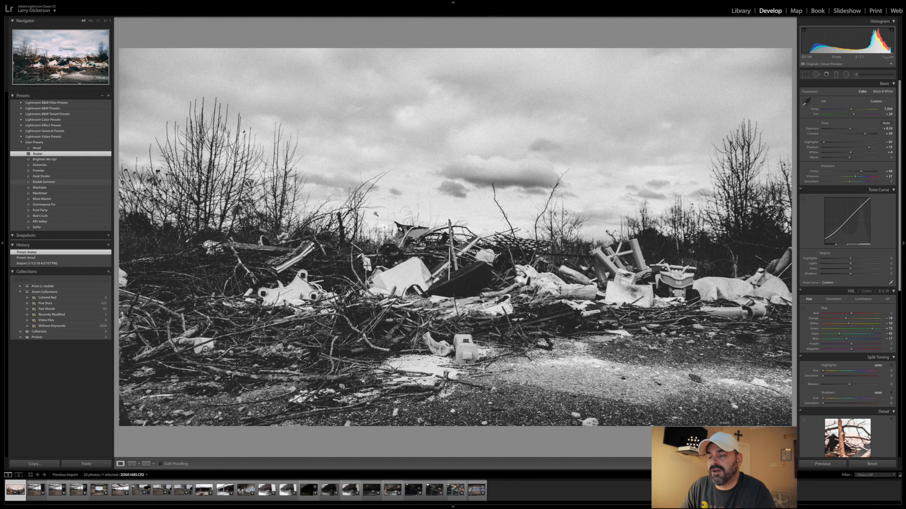
pyautogui.click(44, 160)
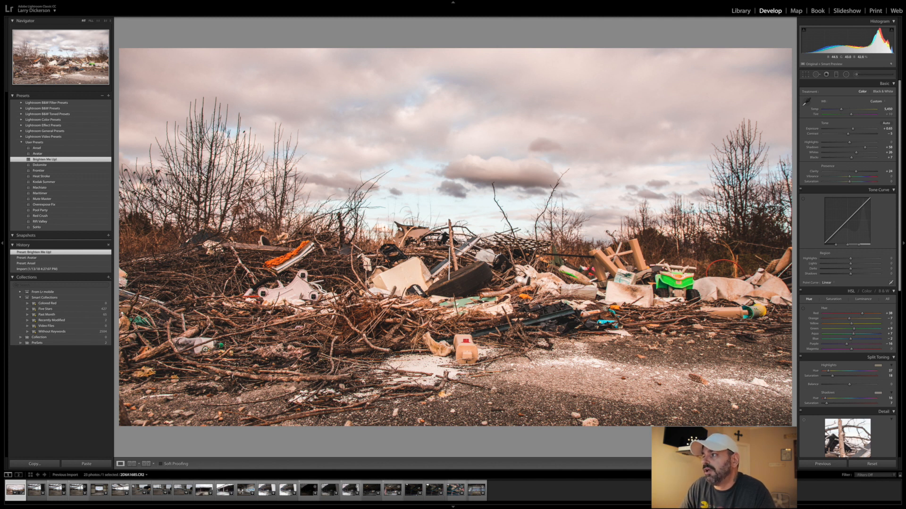
pyautogui.press('\\')
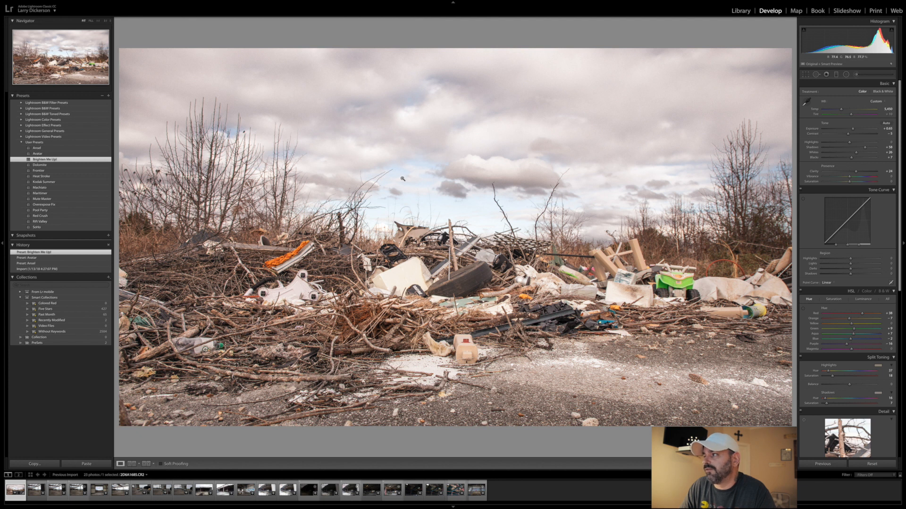
pyautogui.click(45, 167)
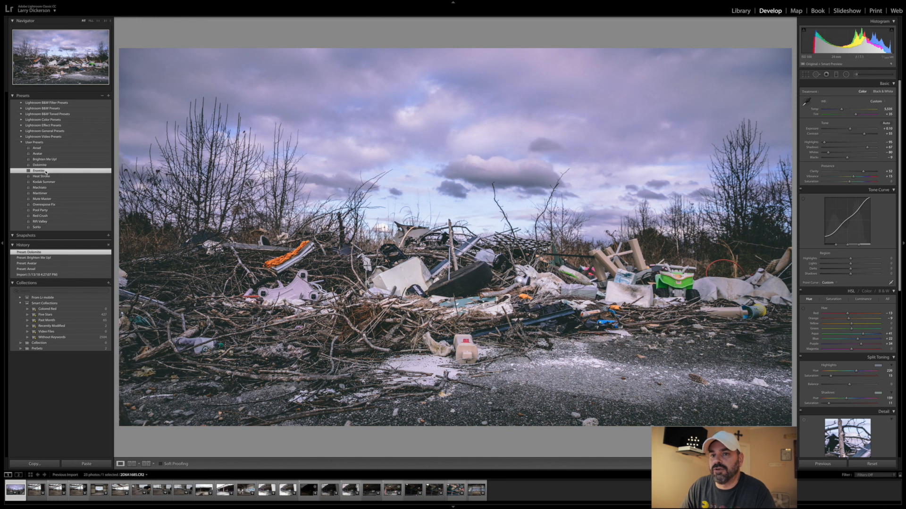
pyautogui.click(46, 173)
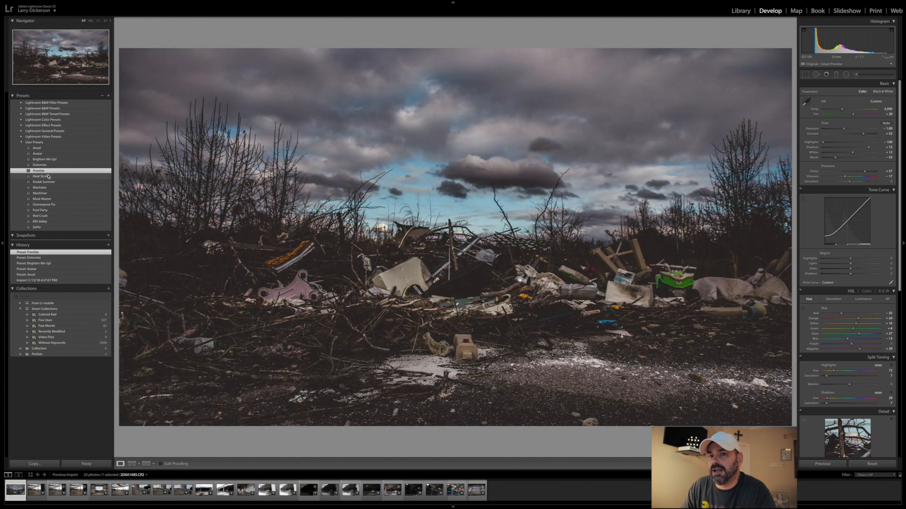
# - Try the Heat Stroke, Kodak Summer, Machiato, Maritimer and Mute Master user presets on the photo one after another
pyautogui.click(51, 176)
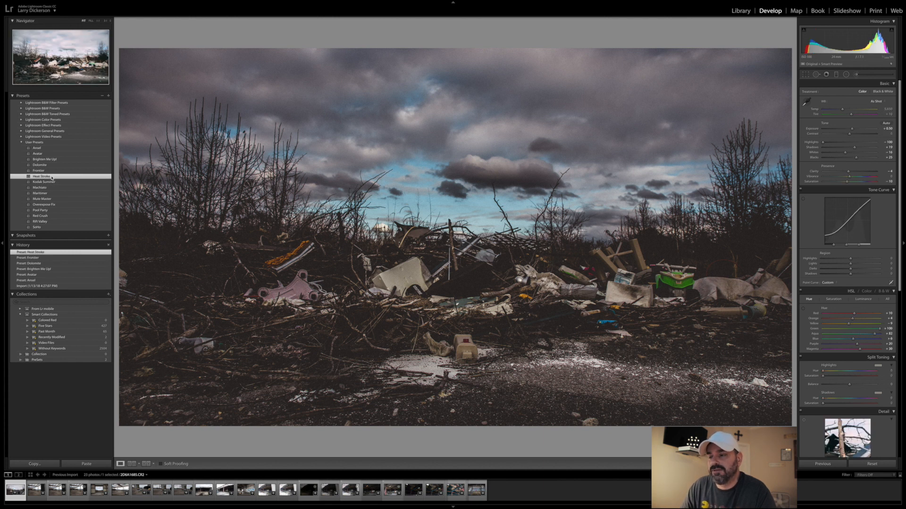
pyautogui.click(52, 180)
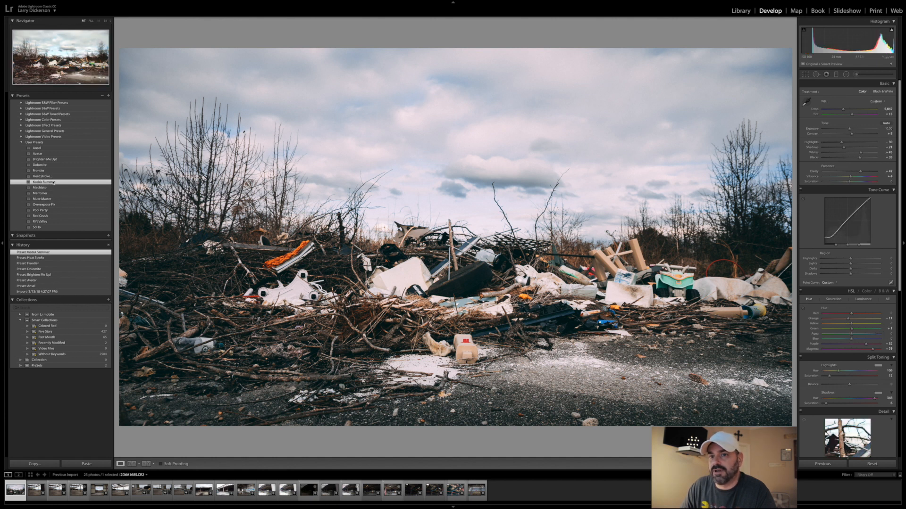
pyautogui.click(50, 188)
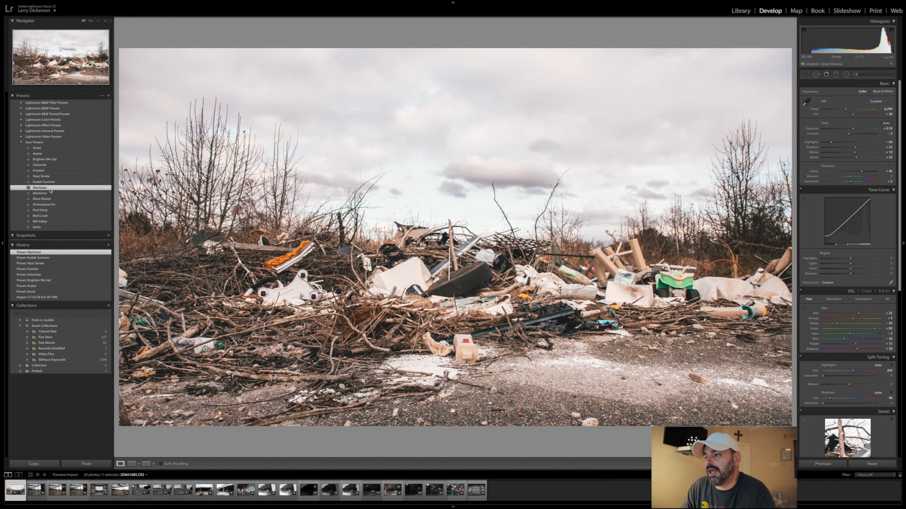
pyautogui.click(40, 193)
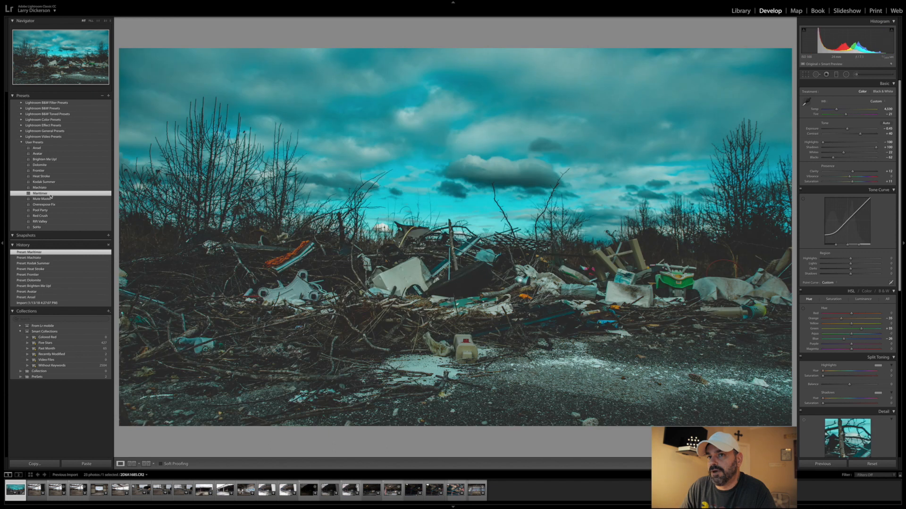
pyautogui.click(60, 199)
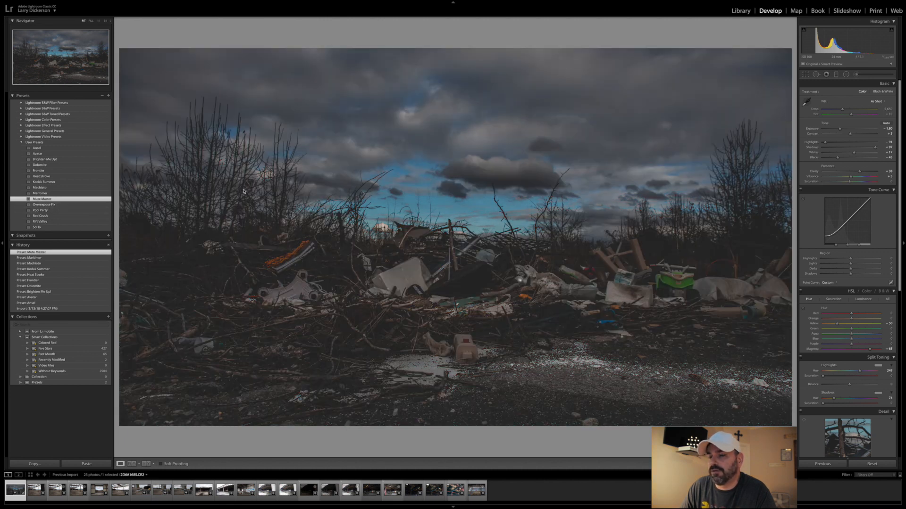
# - Try the remaining user presets on the photo in order, from Overexpose Fix, Pool Party, Red Crush and Rift Valley to the last one listed
pyautogui.click(44, 205)
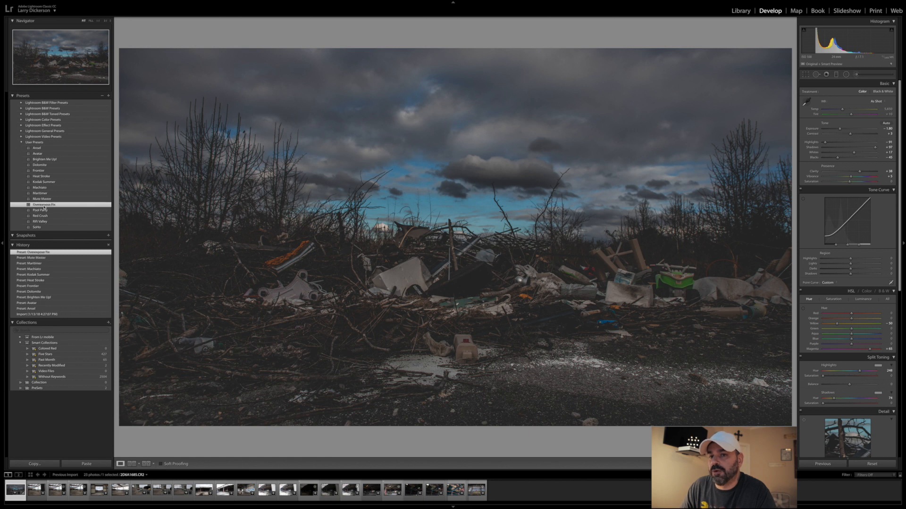
pyautogui.click(44, 210)
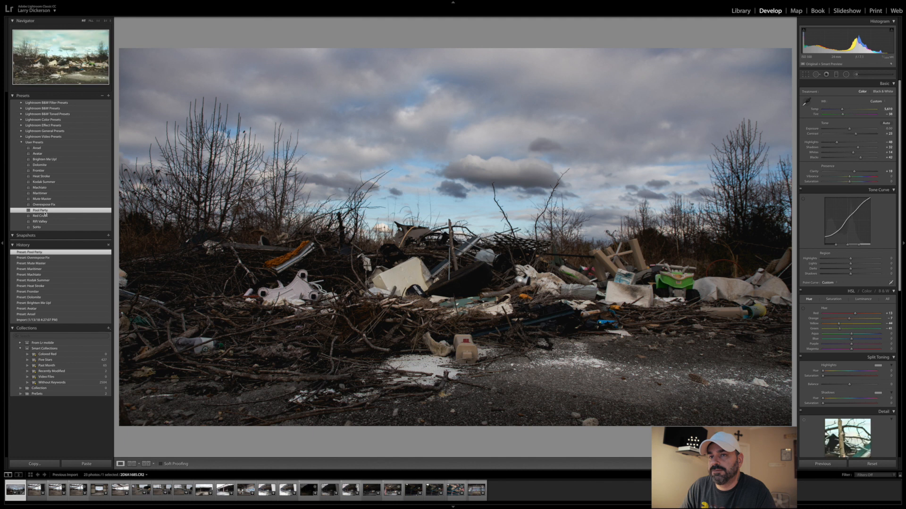
pyautogui.click(45, 210)
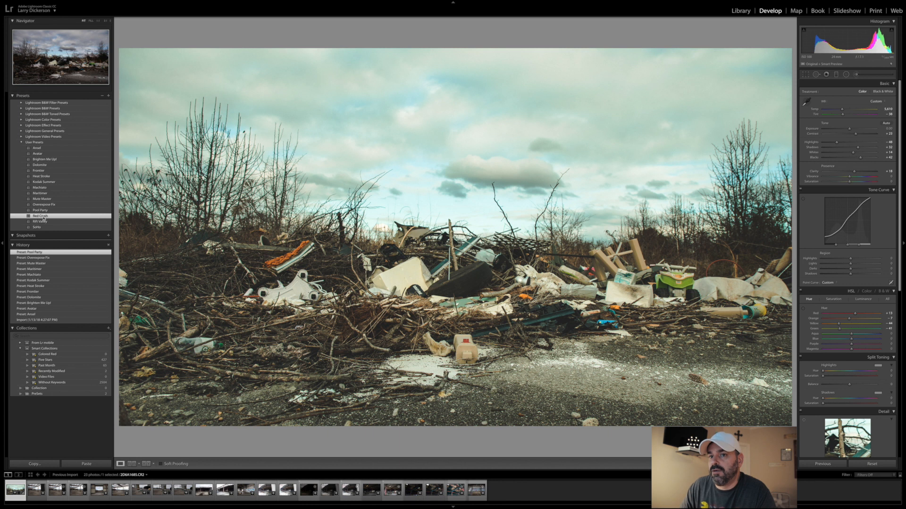
pyautogui.click(43, 216)
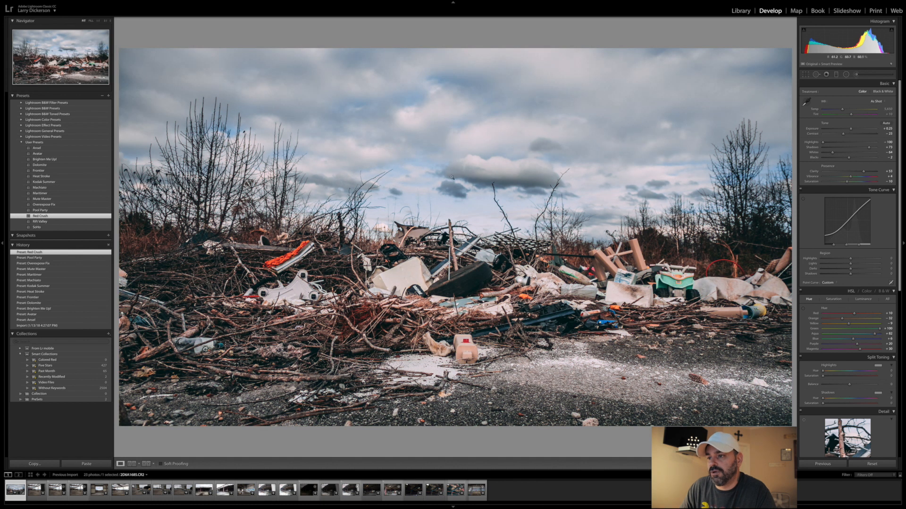
pyautogui.click(40, 221)
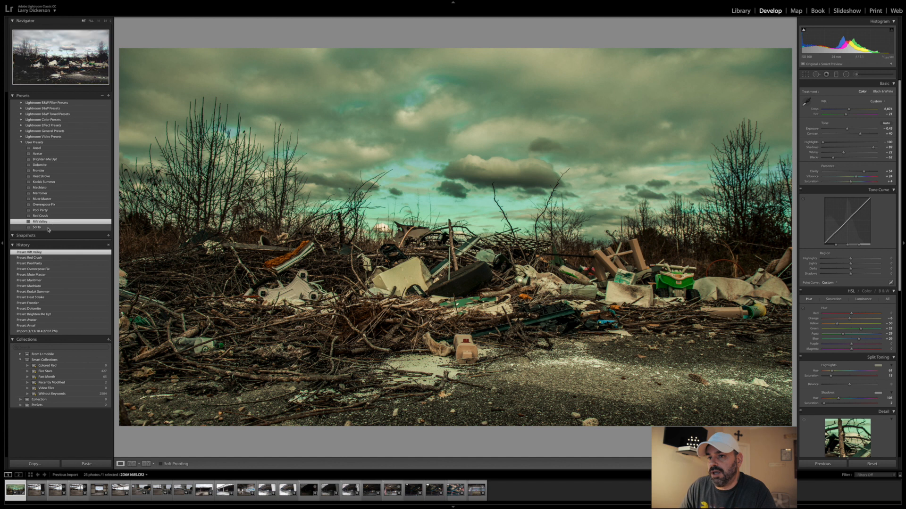
pyautogui.click(49, 228)
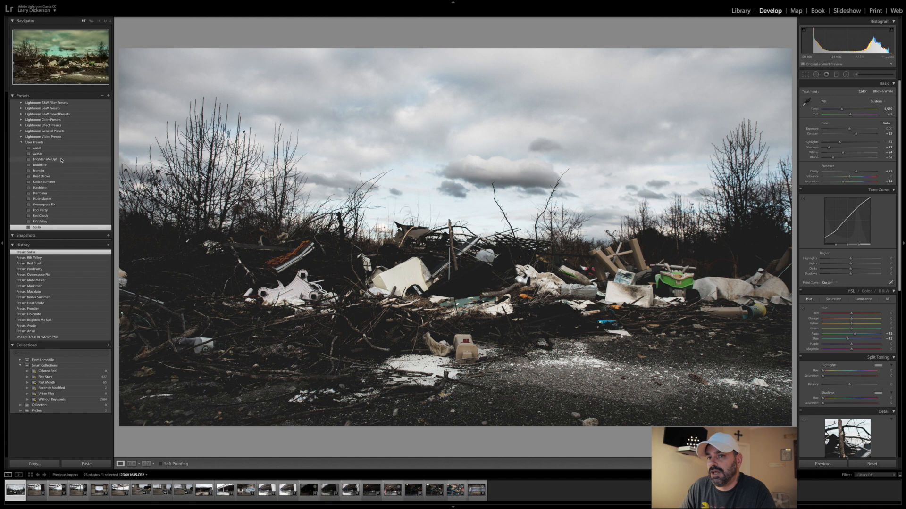
# - Apply the Red Crush user preset to the photo as the base look
pyautogui.click(50, 216)
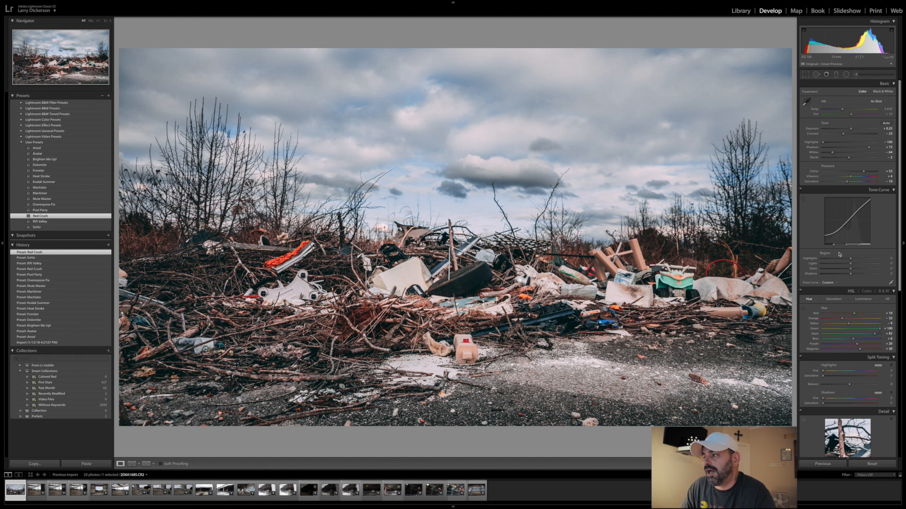
# - Set the post-crop vignetting amount to -14 and raise Dehaze to about +15
pyautogui.scroll(-5, 838, 263)
pyautogui.scroll(-2, 838, 264)
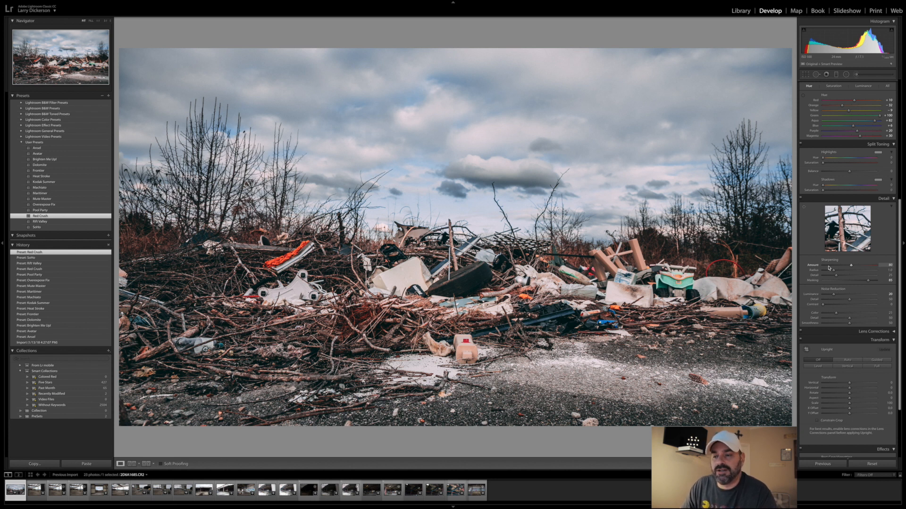
pyautogui.scroll(-4, 829, 267)
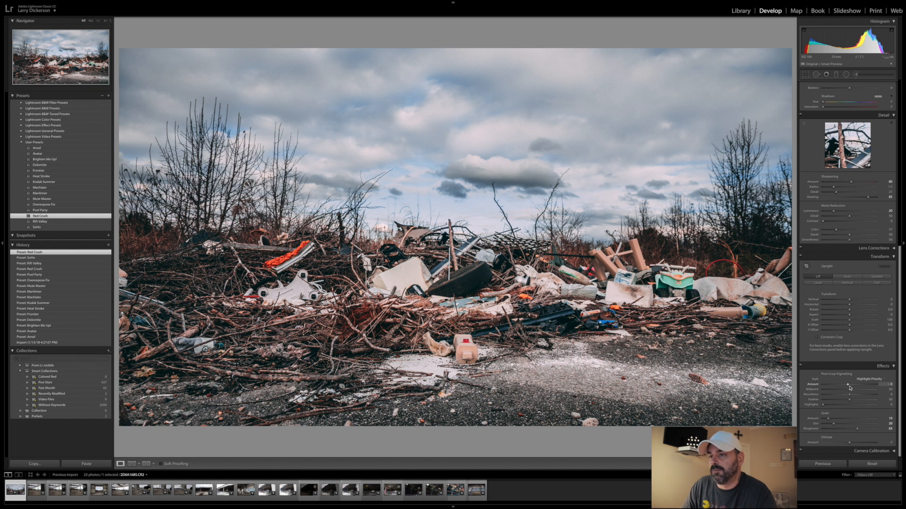
pyautogui.moveTo(845, 386); pyautogui.dragTo(844, 386)
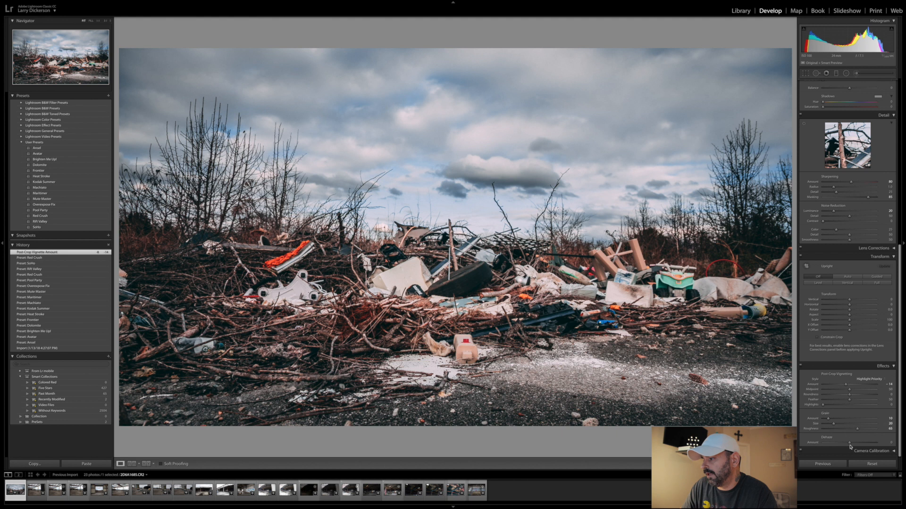
pyautogui.moveTo(850, 445); pyautogui.dragTo(854, 445)
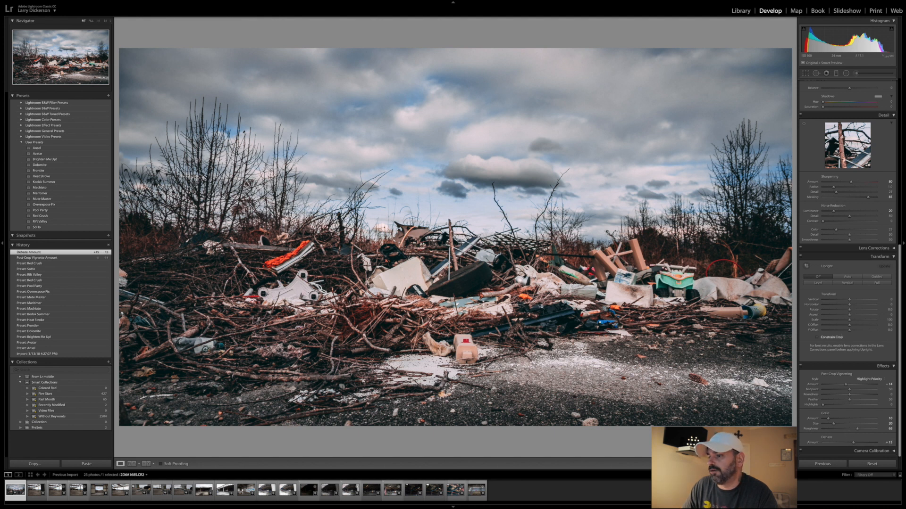
# - Raise the photo's sharpening amount slightly
pyautogui.scroll(1, 849, 213)
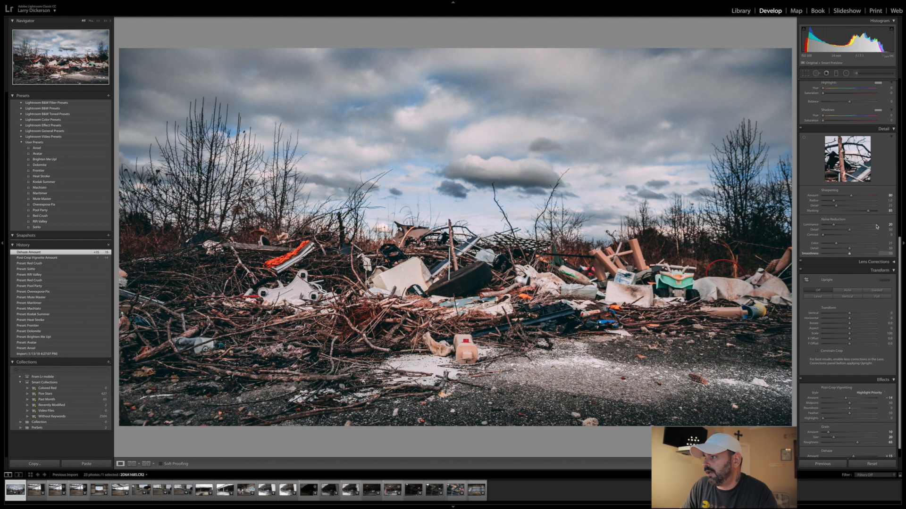
pyautogui.moveTo(851, 196); pyautogui.dragTo(851, 197)
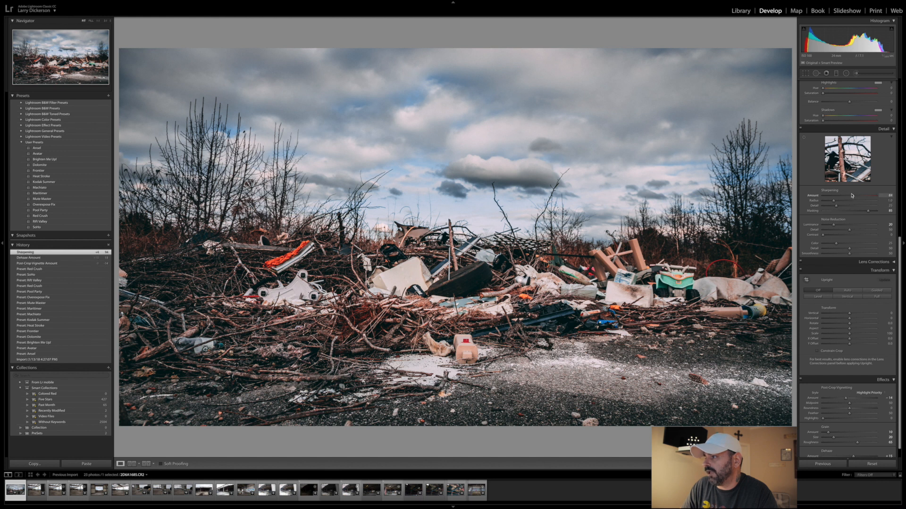
# - Raise the photo's Clarity to +82 and bring its Saturation up close to zero
pyautogui.scroll(10, 844, 217)
pyautogui.scroll(3, 843, 223)
pyautogui.scroll(2, 843, 224)
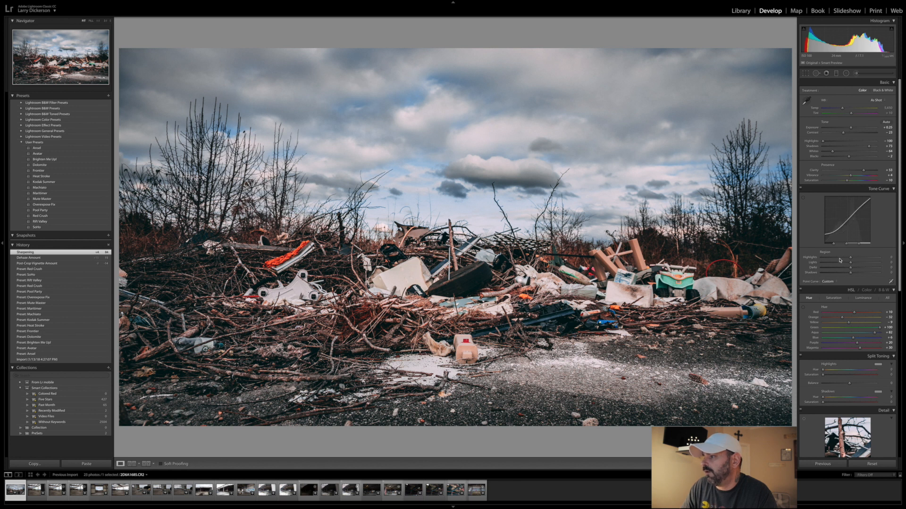
pyautogui.moveTo(863, 170); pyautogui.dragTo(871, 170)
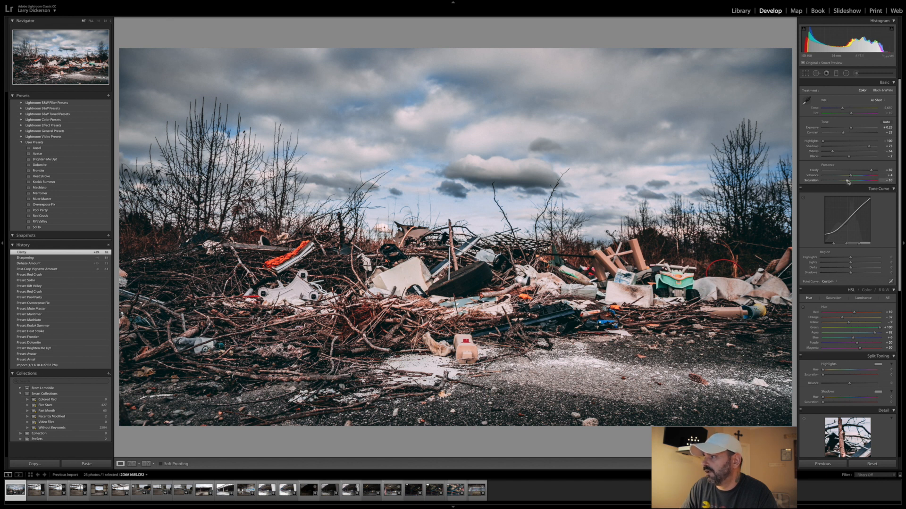
pyautogui.moveTo(847, 182); pyautogui.dragTo(850, 182)
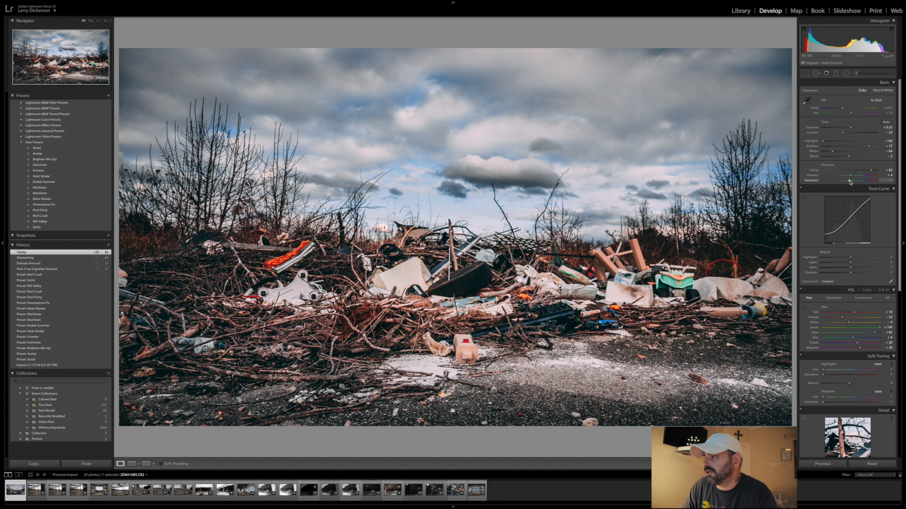
# - Set the debris photo's Saturation to +2 and its Vibrance to +14
pyautogui.moveTo(851, 183); pyautogui.dragTo(851, 182)
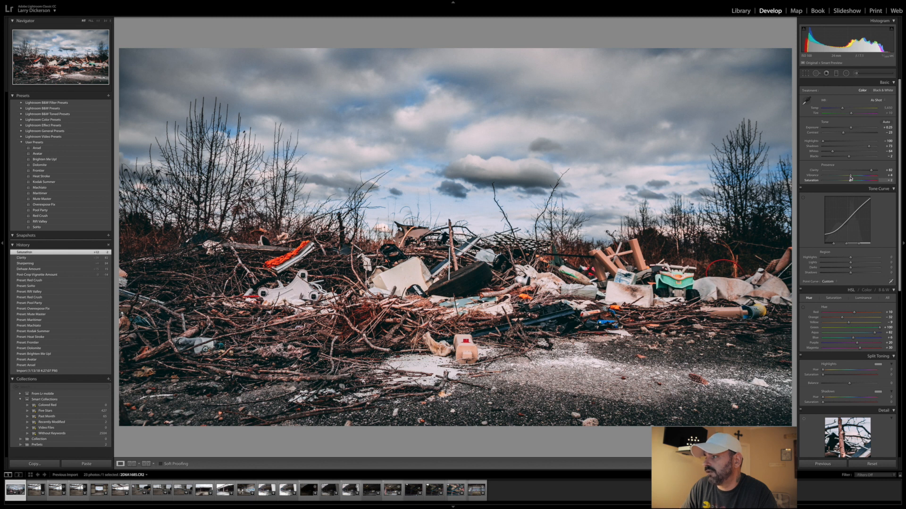
pyautogui.moveTo(852, 176); pyautogui.dragTo(853, 176)
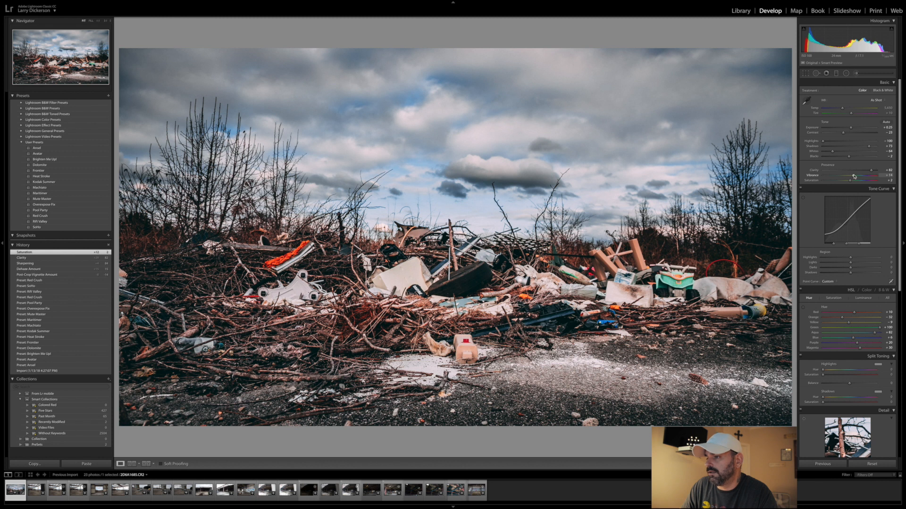
pyautogui.moveTo(853, 176); pyautogui.dragTo(853, 176)
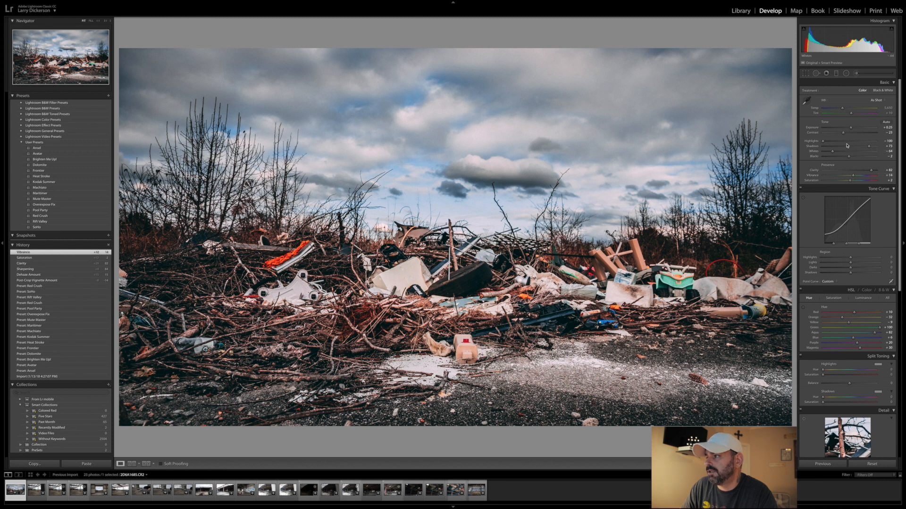
# - Raise the photo's Contrast slightly above zero and compare the image before and after the edits
pyautogui.moveTo(851, 134); pyautogui.dragTo(853, 134)
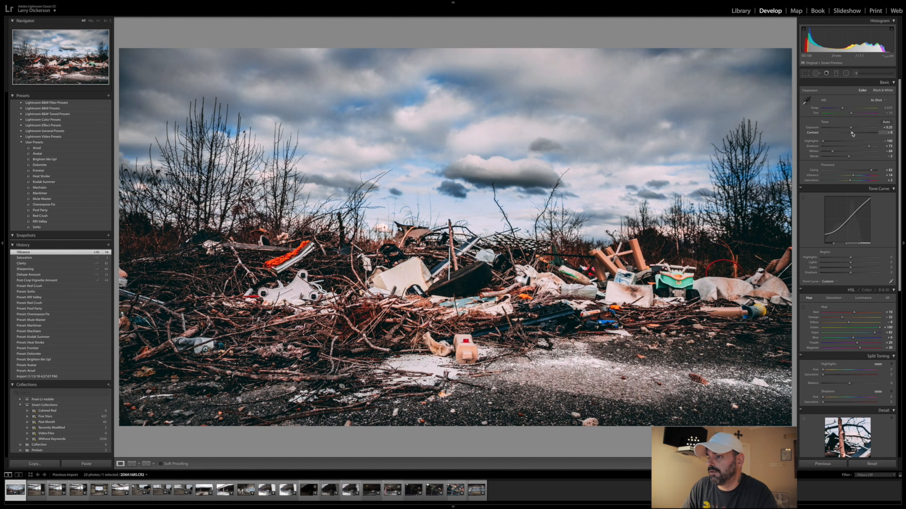
pyautogui.moveTo(852, 134); pyautogui.dragTo(851, 135)
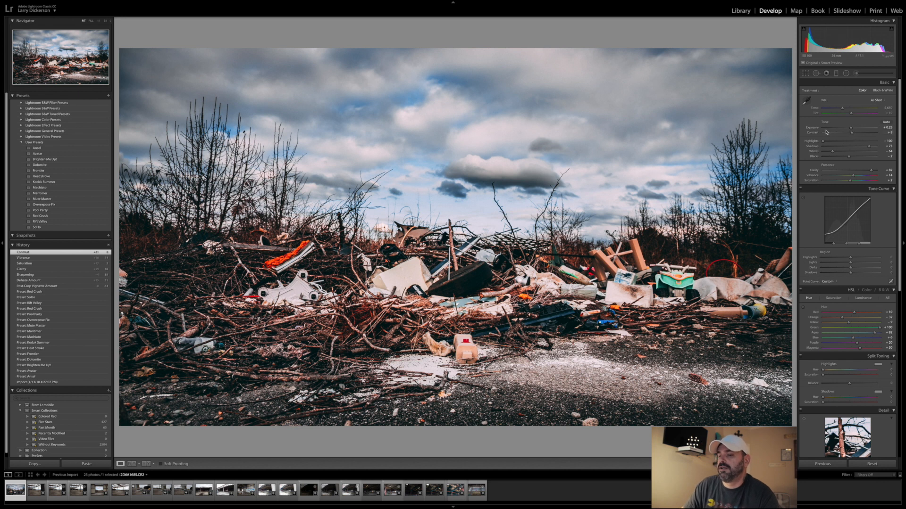
pyautogui.click(146, 465)
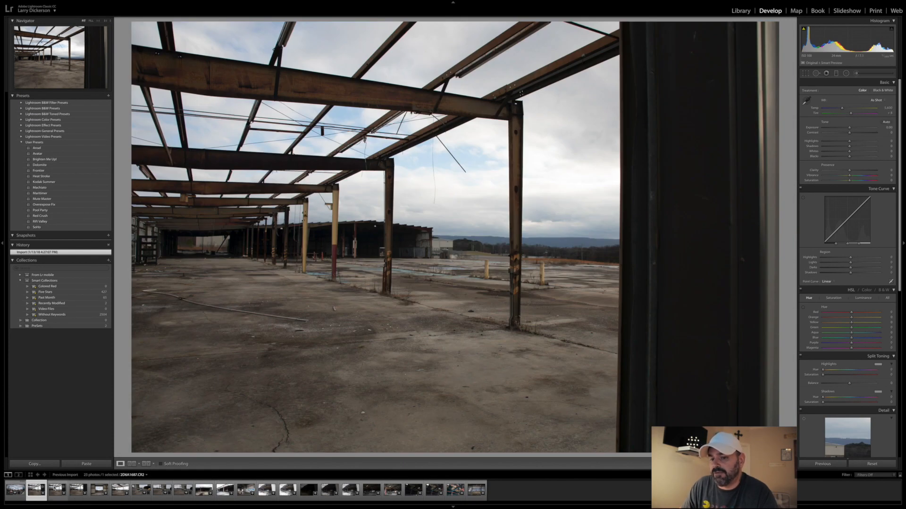
# - Compare the near-identical steel-frame building shots and remove the fourth photo from Lightroom without deleting it from disk
pyautogui.click(54, 489)
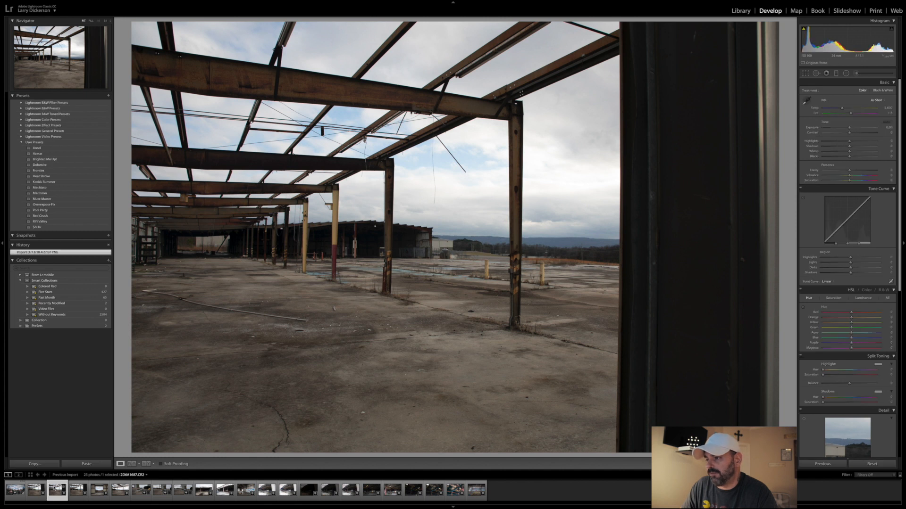
pyautogui.click(76, 489)
pyautogui.click(75, 490)
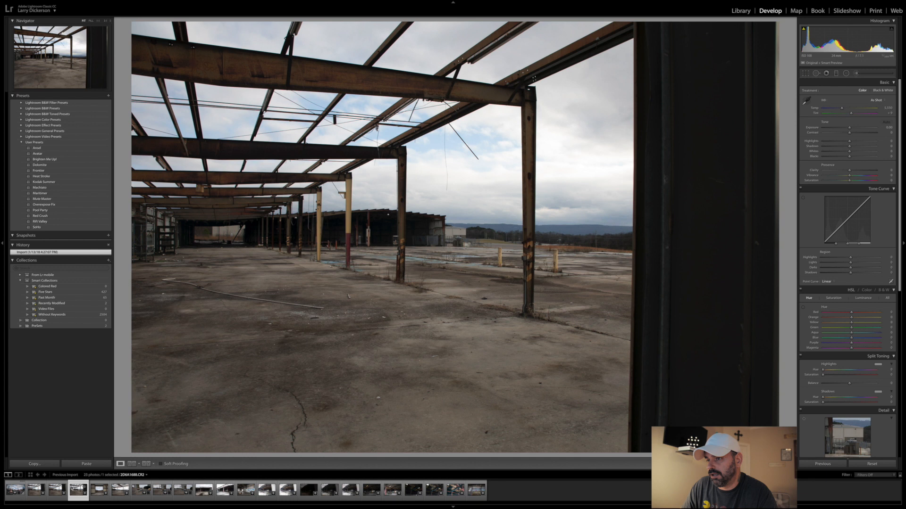
pyautogui.click(59, 489)
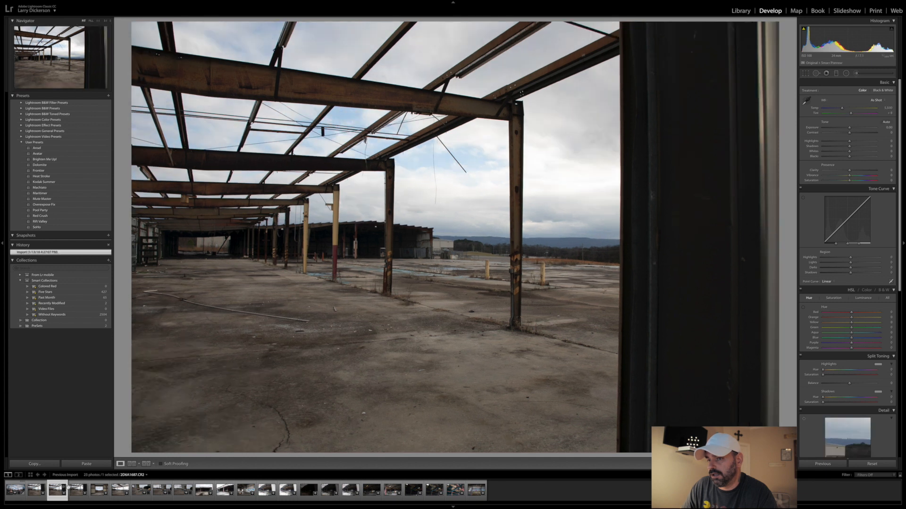
pyautogui.click(72, 490)
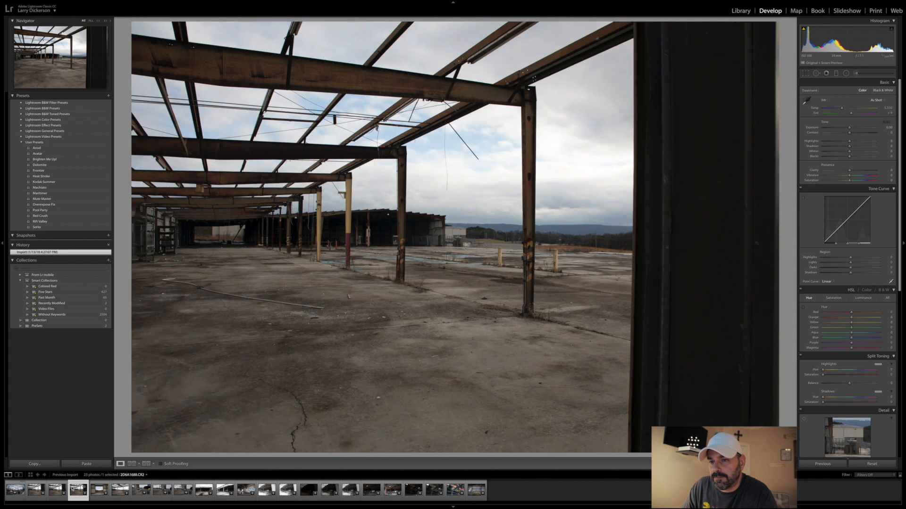
pyautogui.click(57, 491)
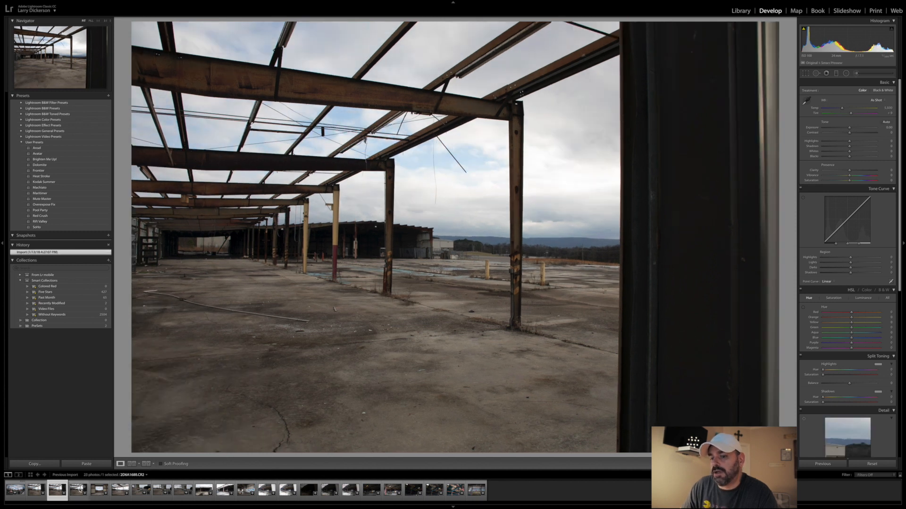
pyautogui.click(79, 491)
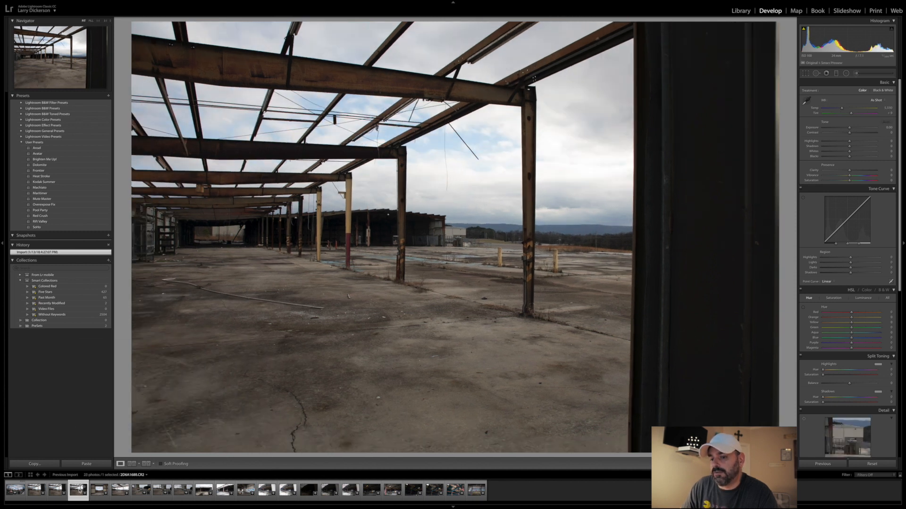
pyautogui.rightClick(80, 491)
pyautogui.click(101, 492)
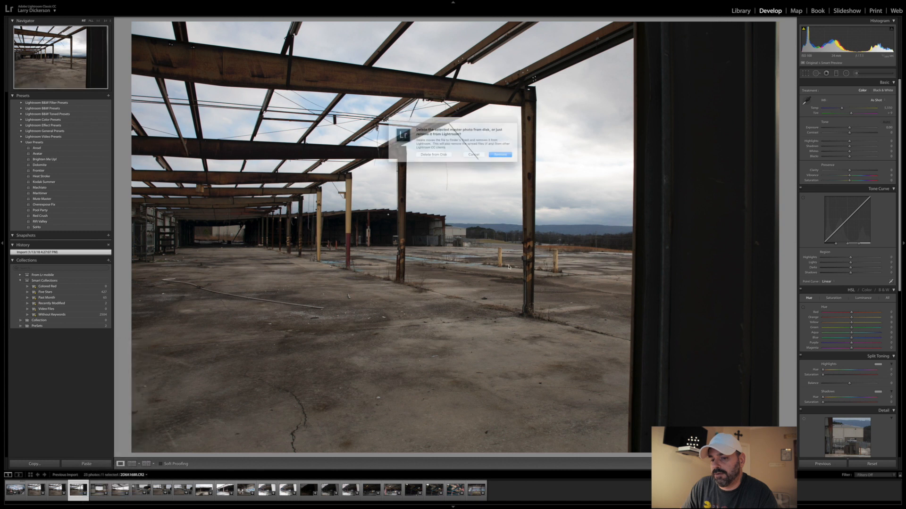
pyautogui.press('Return')
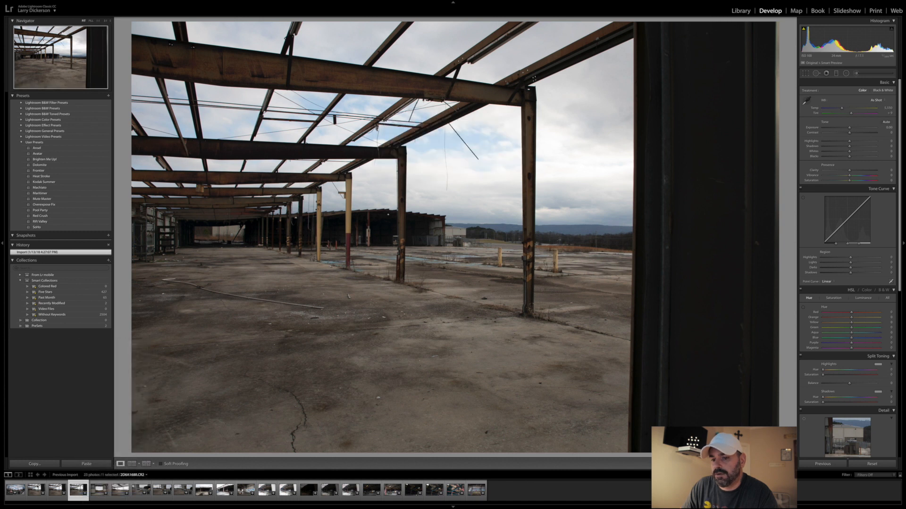
# - Remove the second photo in the series, the other redundant steel-frame shot
pyautogui.click(35, 491)
pyautogui.rightClick(35, 491)
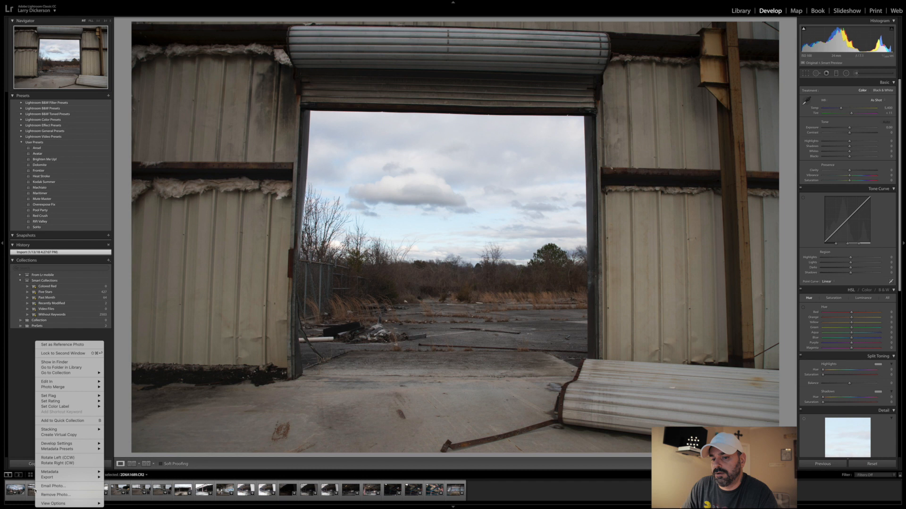
pyautogui.click(33, 493)
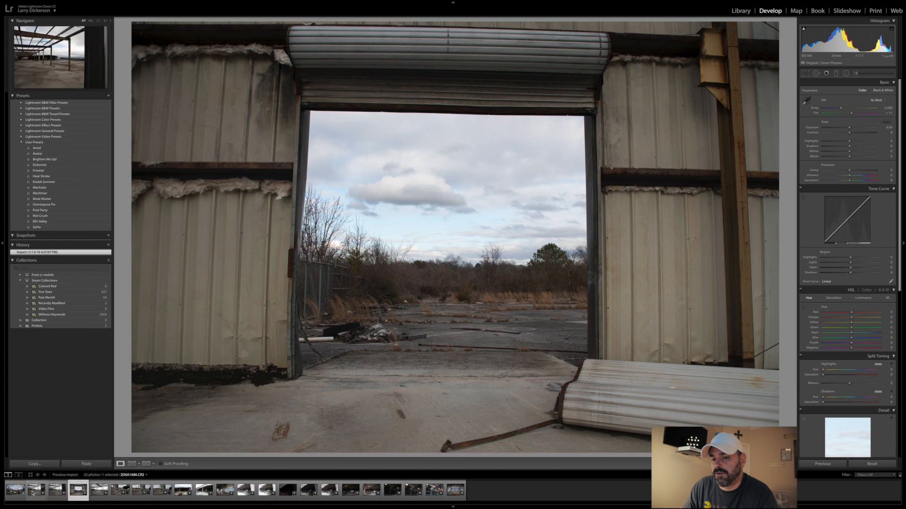
pyautogui.click(33, 494)
pyautogui.rightClick(33, 494)
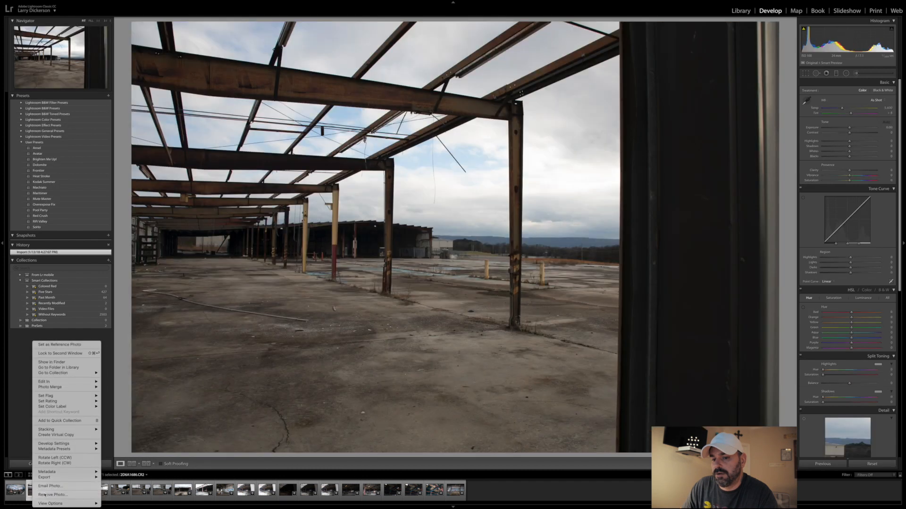
pyautogui.click(45, 495)
pyautogui.press('Escape')
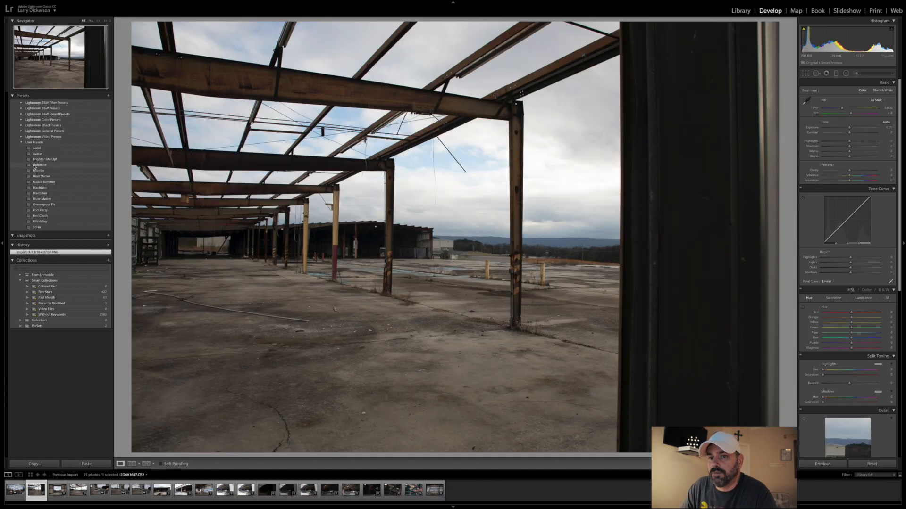
# - Try the Heat Stroke preset on the remaining steel-frame photo and apply Red Crush as its base look
pyautogui.click(48, 178)
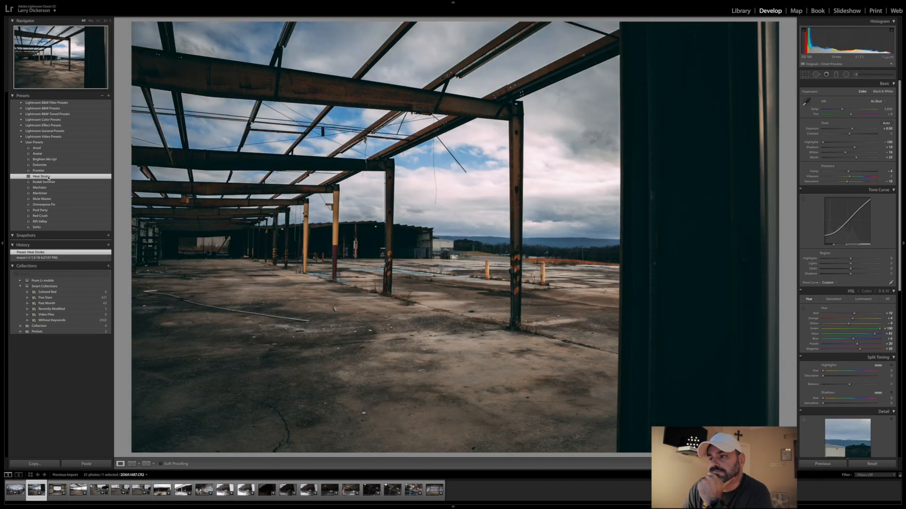
pyautogui.click(51, 216)
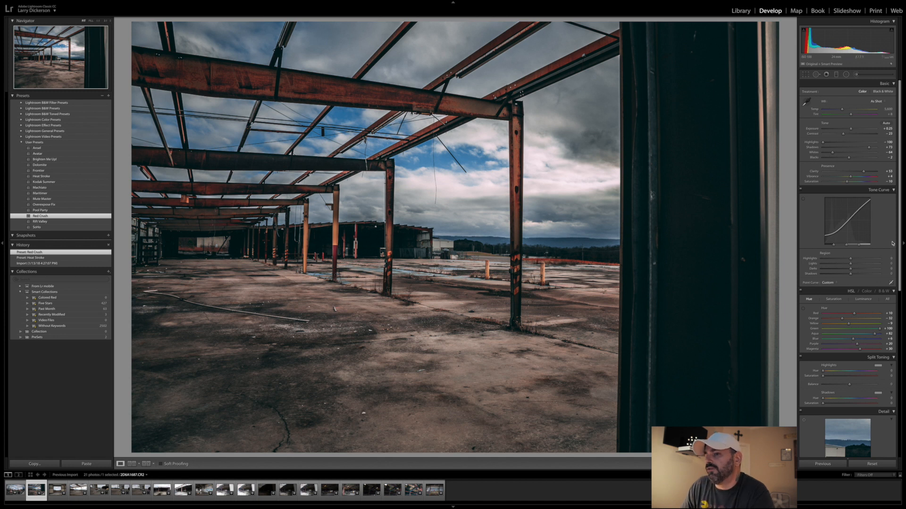
# - Straighten the steel-frame photo with a slightly negative crop angle of less than one degree and apply the crop
pyautogui.click(806, 74)
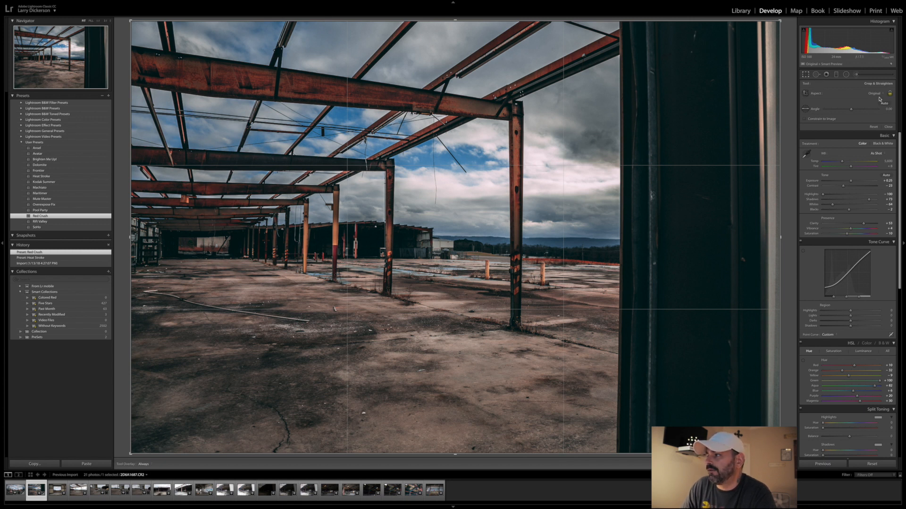
pyautogui.click(851, 110)
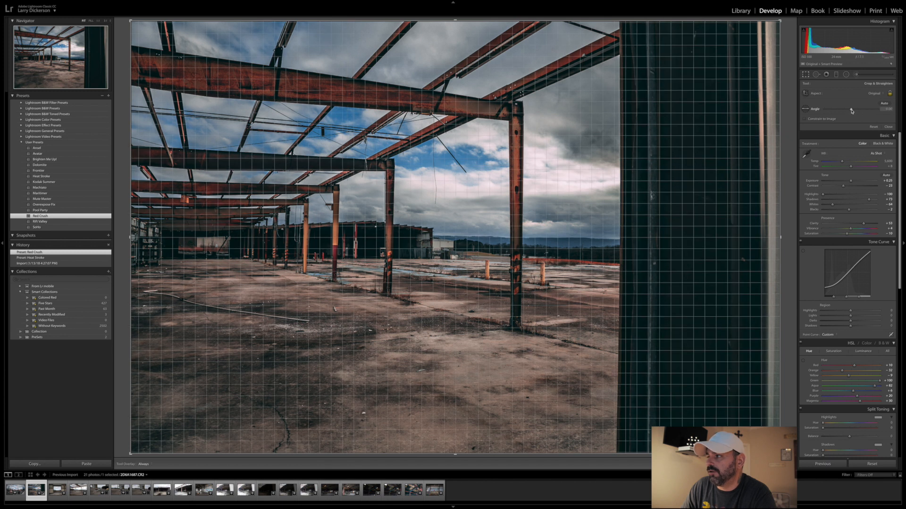
pyautogui.moveTo(852, 110); pyautogui.dragTo(851, 112)
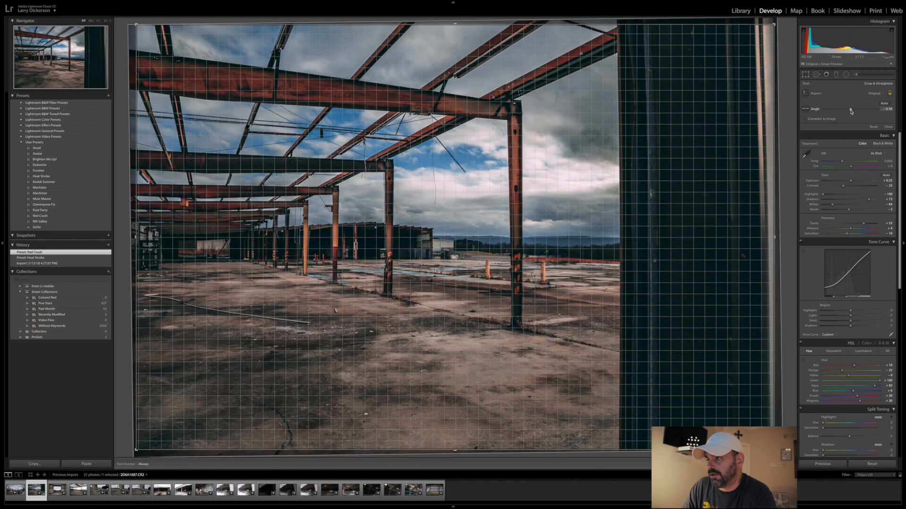
pyautogui.moveTo(852, 112); pyautogui.dragTo(852, 111)
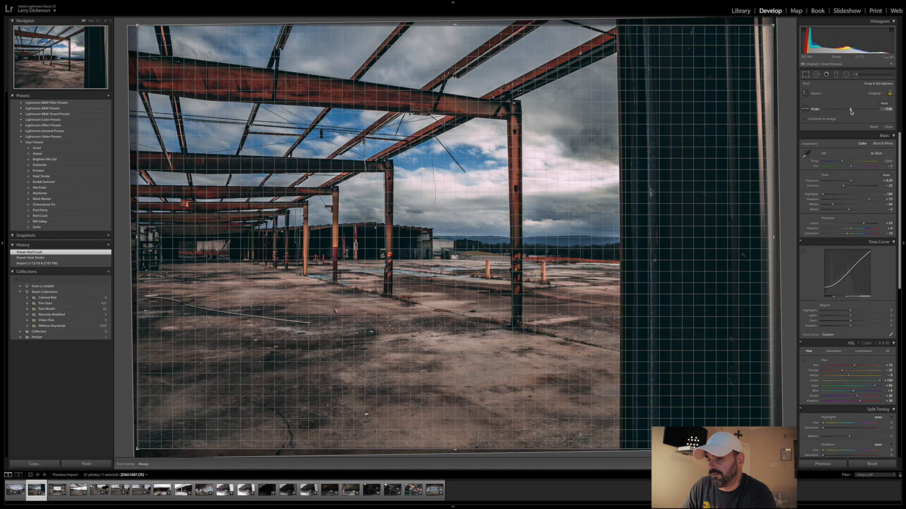
pyautogui.moveTo(851, 112); pyautogui.dragTo(852, 112)
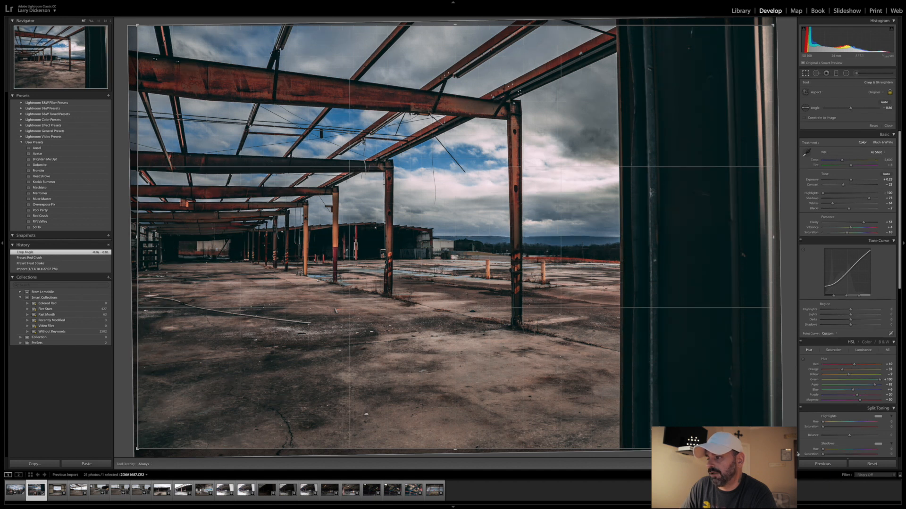
pyautogui.press('Return')
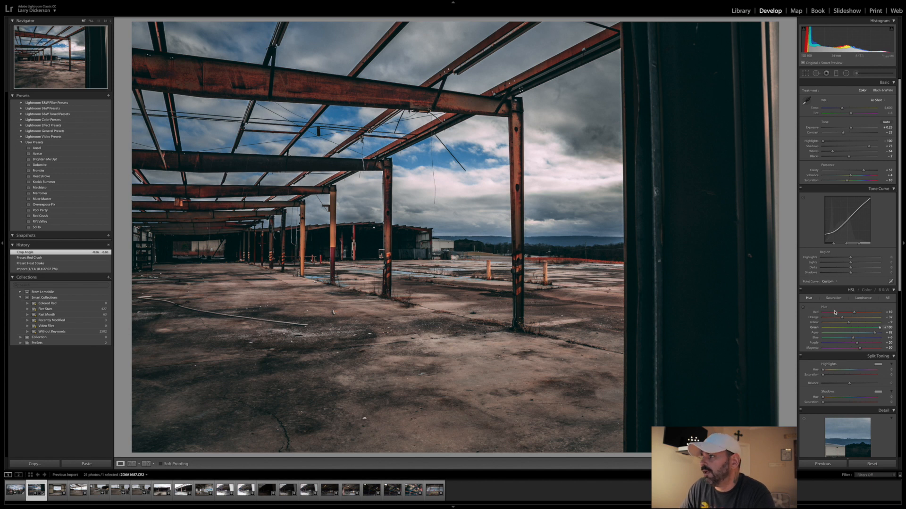
# - Raise the photo's Dehaze slightly and increase its sharpening amount to about 85
pyautogui.scroll(-10, 838, 319)
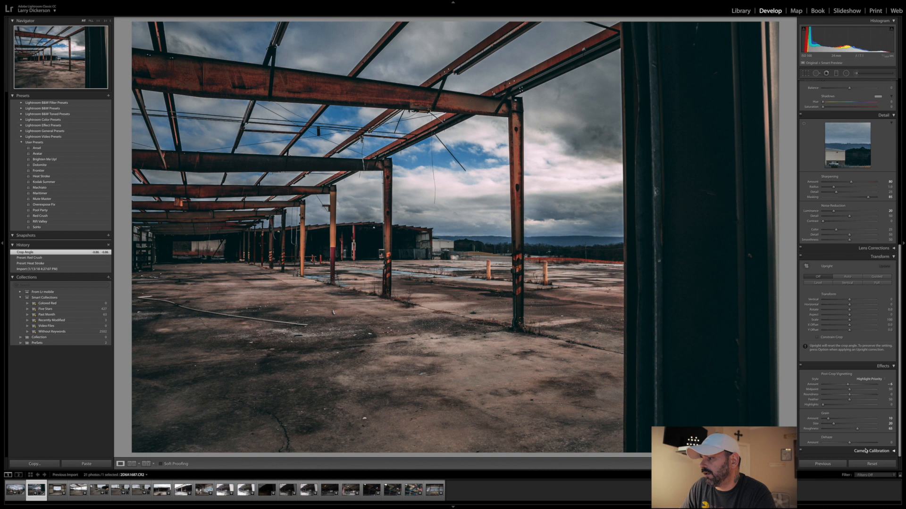
pyautogui.moveTo(850, 444); pyautogui.dragTo(852, 445)
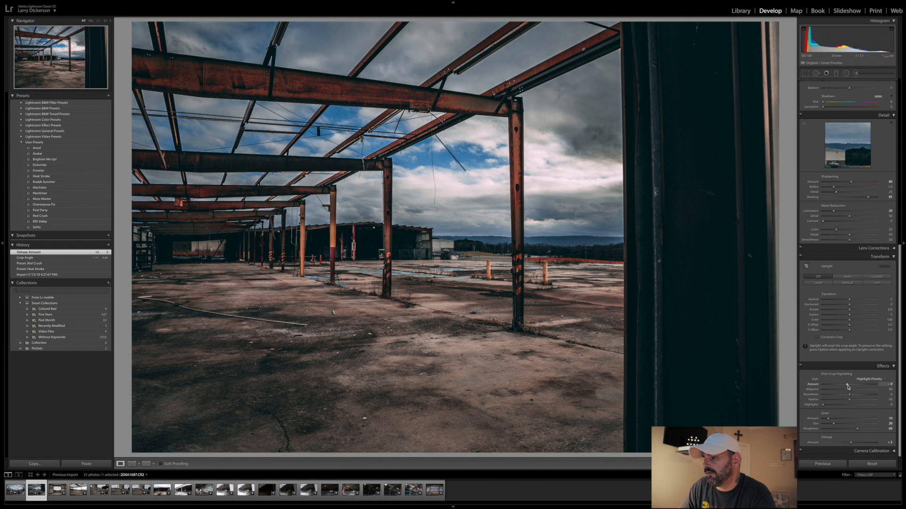
pyautogui.scroll(3, 848, 283)
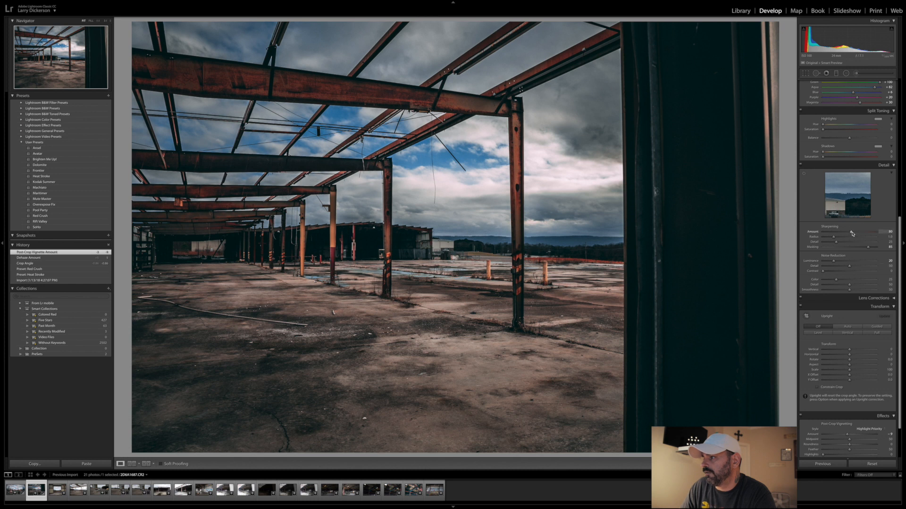
pyautogui.click(854, 233)
# - Set the photo's Exposure to +0.60, raise its Clarity into the +60s and bring its Contrast closer to zero
pyautogui.scroll(10, 849, 240)
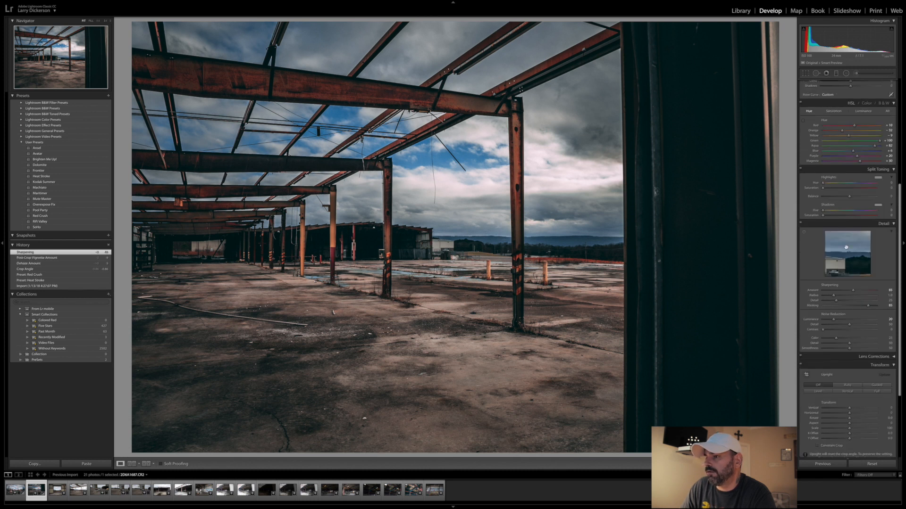
pyautogui.scroll(4, 847, 247)
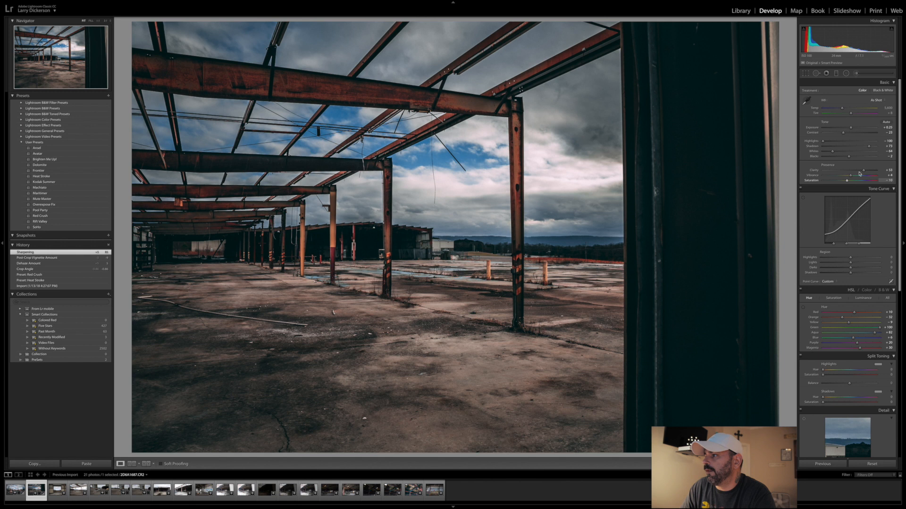
pyautogui.moveTo(864, 172); pyautogui.dragTo(867, 172)
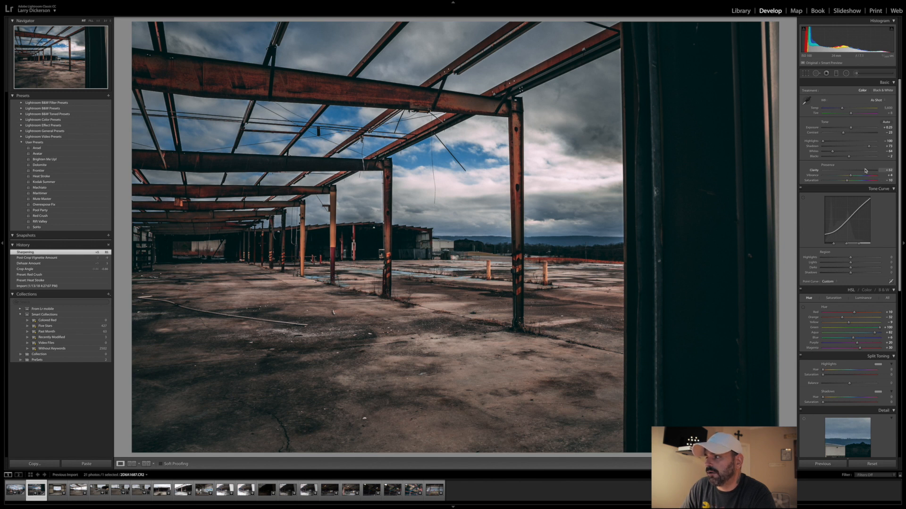
pyautogui.moveTo(866, 171); pyautogui.dragTo(866, 172)
pyautogui.moveTo(849, 129); pyautogui.dragTo(853, 129)
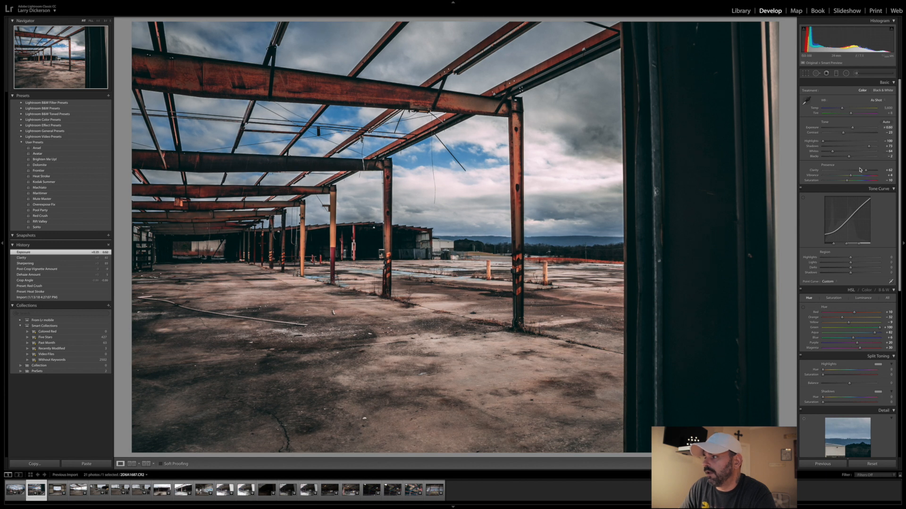
pyautogui.moveTo(866, 171); pyautogui.dragTo(867, 172)
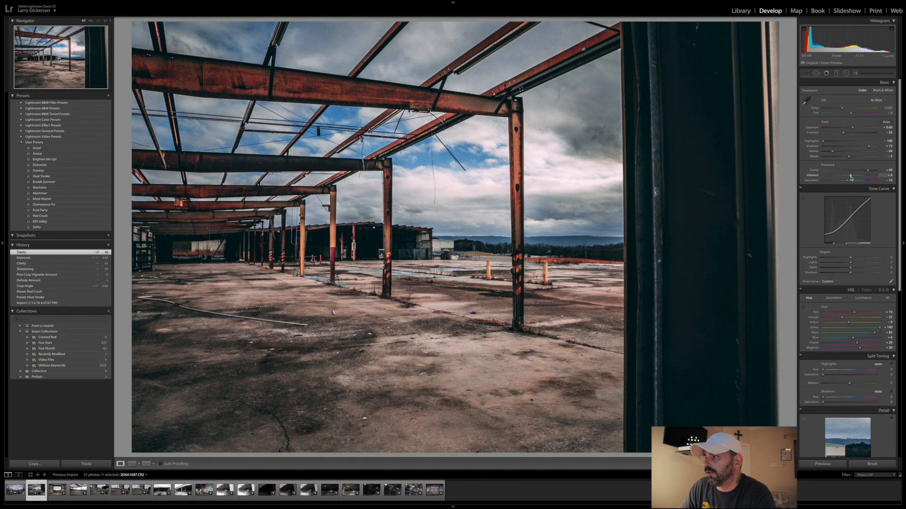
pyautogui.moveTo(843, 133); pyautogui.dragTo(849, 134)
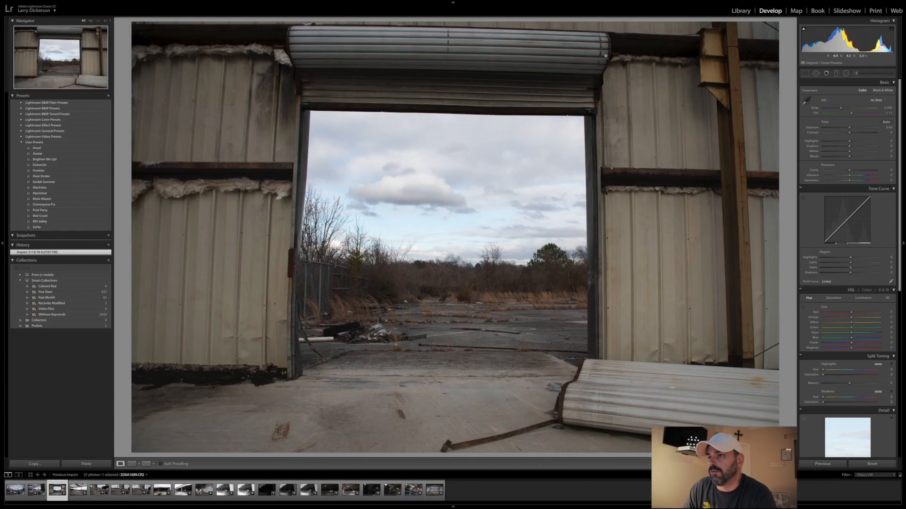
# - Straighten the roll-up doorway photo with a negative crop angle of about 1.5 degrees and apply the crop
pyautogui.click(805, 74)
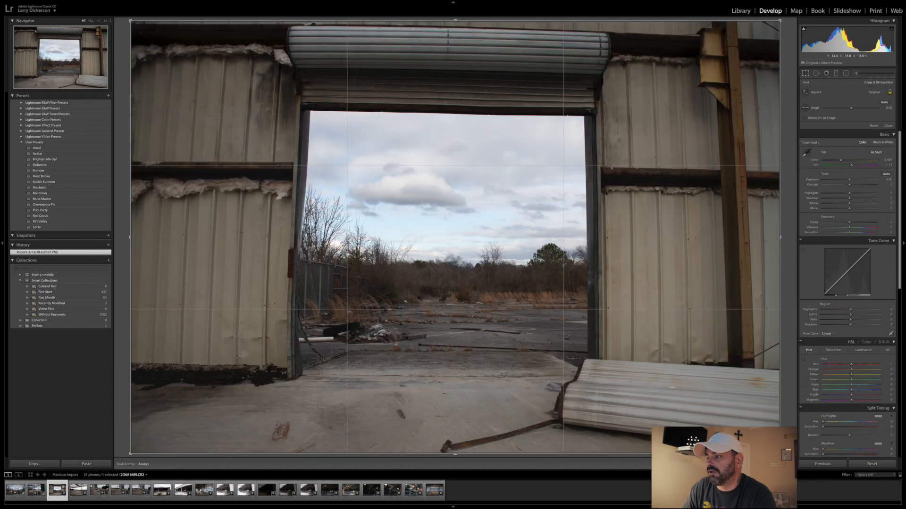
pyautogui.click(852, 109)
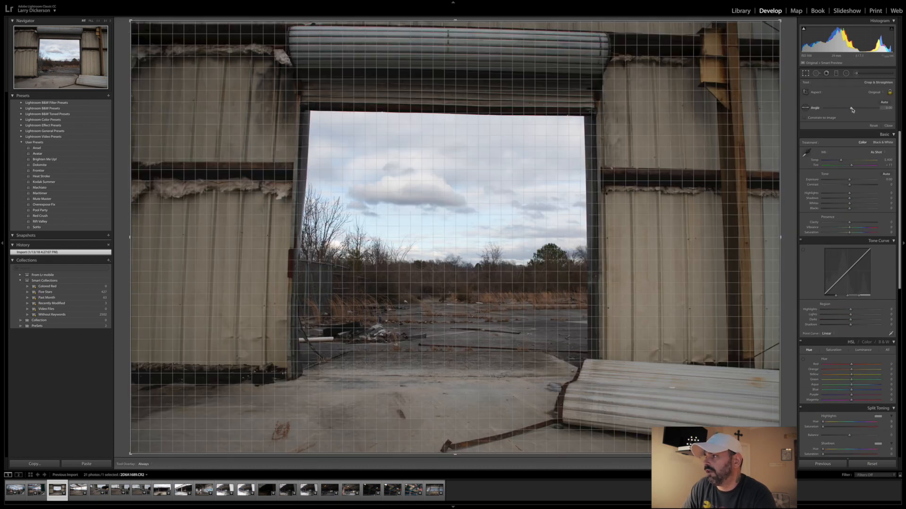
pyautogui.moveTo(852, 109); pyautogui.dragTo(852, 112)
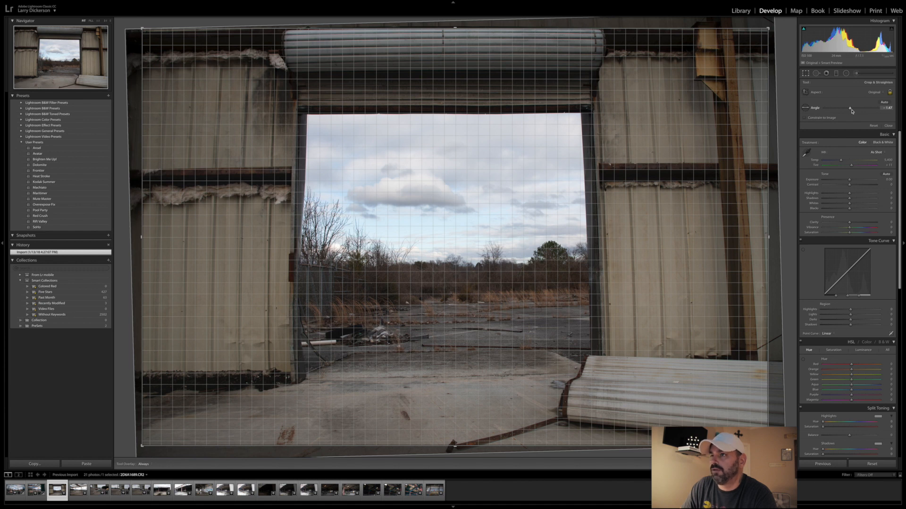
pyautogui.moveTo(851, 112); pyautogui.dragTo(852, 112)
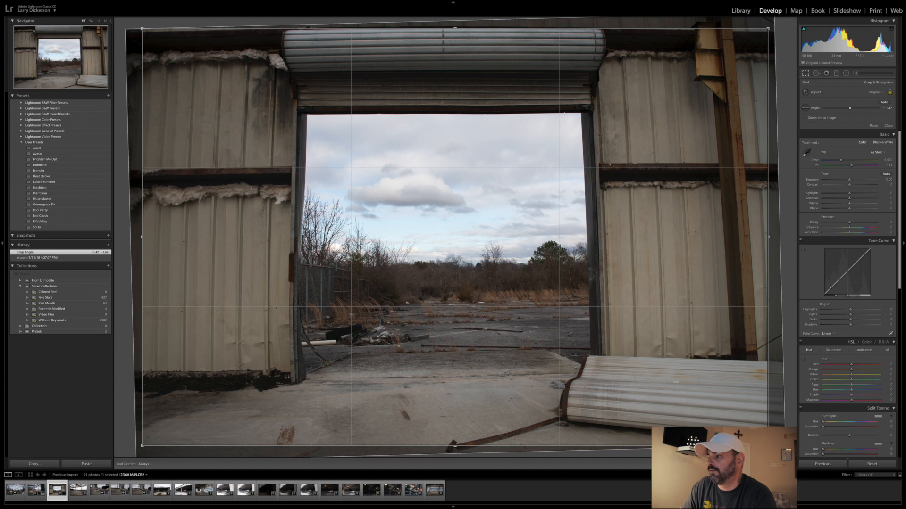
pyautogui.press('r')
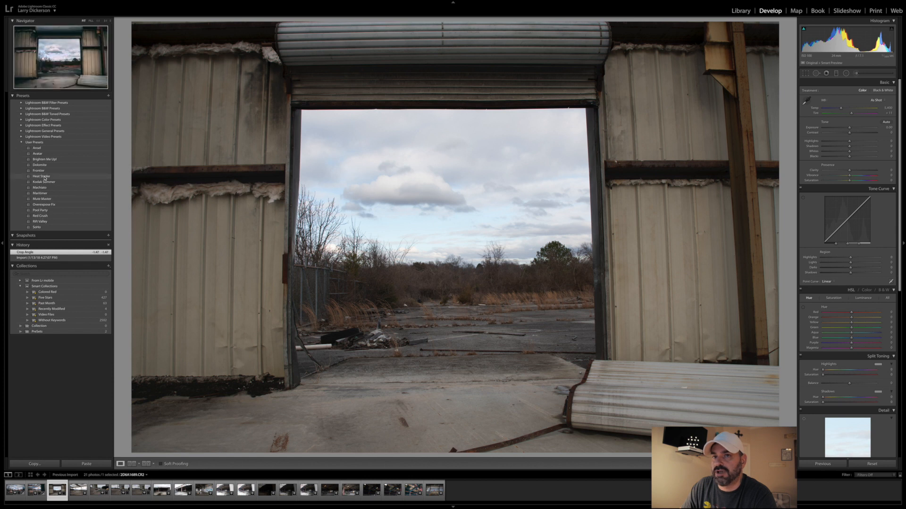
# - Apply the Red Crush preset to the doorway photo, then set Exposure to +0.55 and Contrast to about -19
pyautogui.click(47, 217)
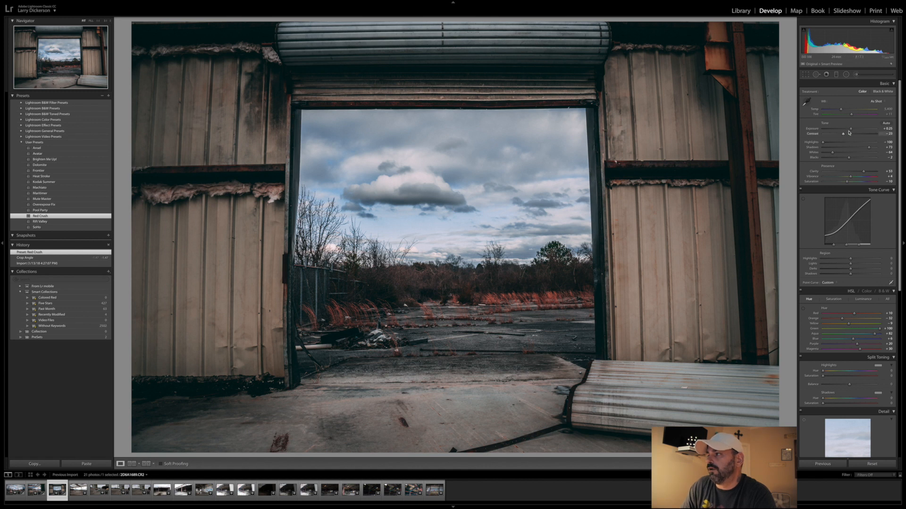
pyautogui.moveTo(851, 130); pyautogui.dragTo(853, 130)
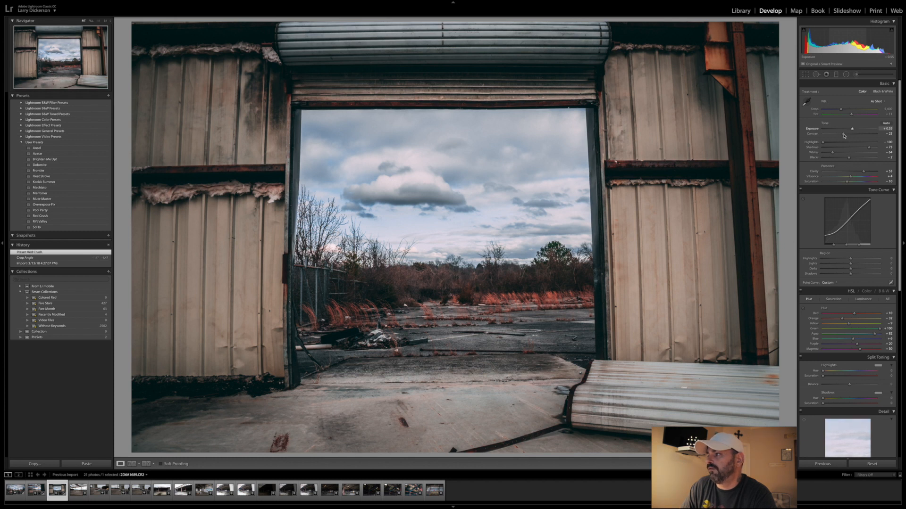
pyautogui.click(845, 135)
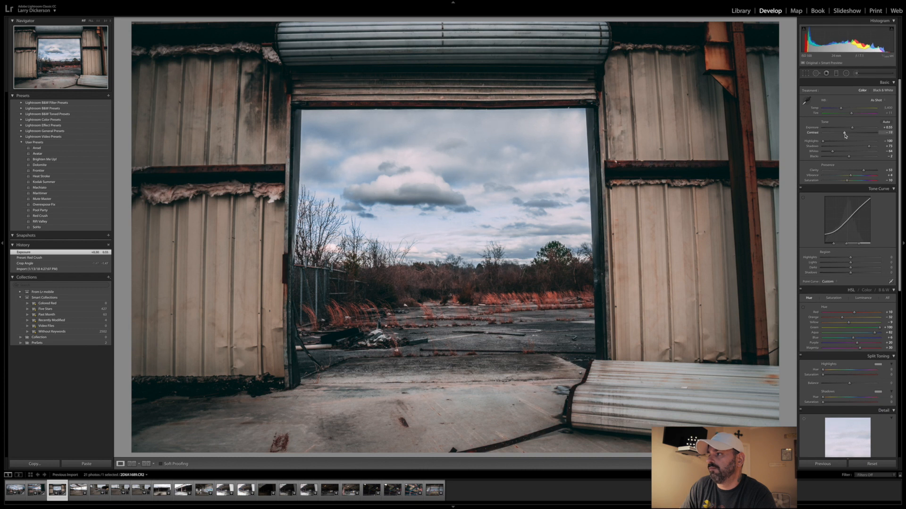
# - Raise the doorway photo's Dehaze to about +15 and its sharpening amount to about 84
pyautogui.scroll(-6, 835, 154)
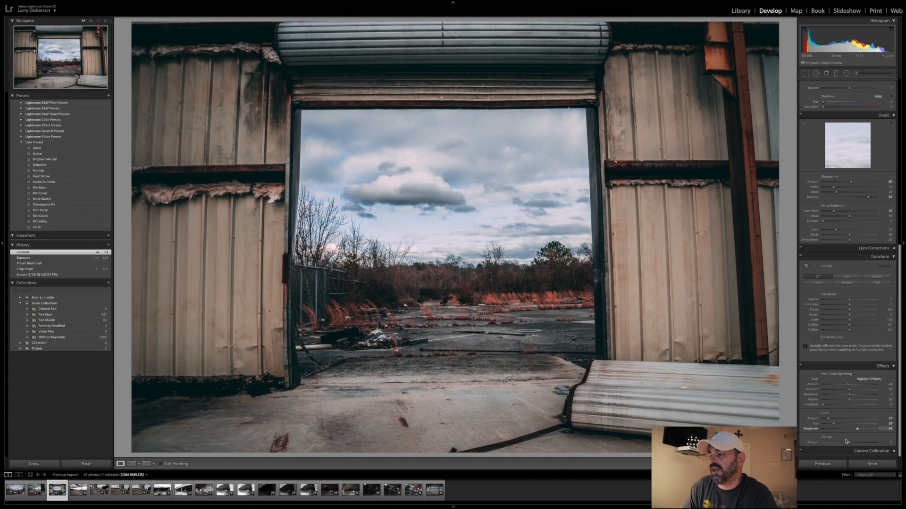
pyautogui.moveTo(849, 444); pyautogui.dragTo(853, 444)
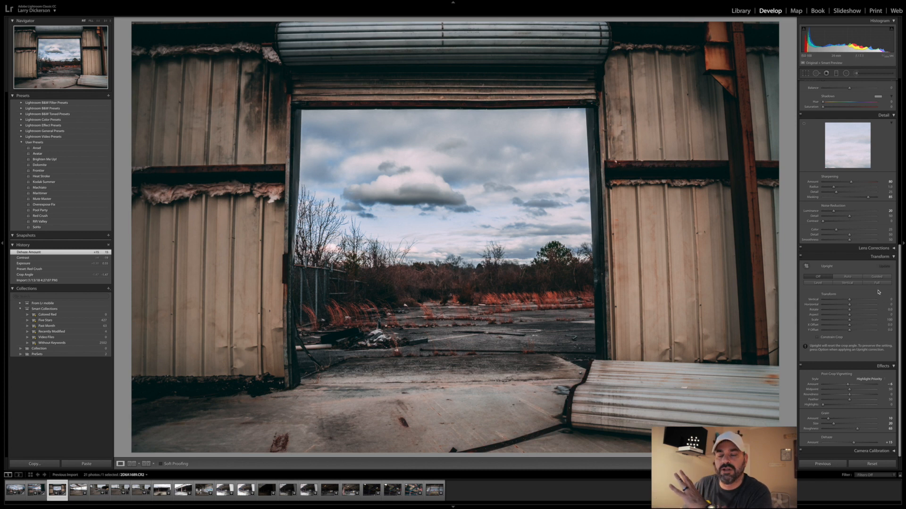
pyautogui.scroll(6, 879, 293)
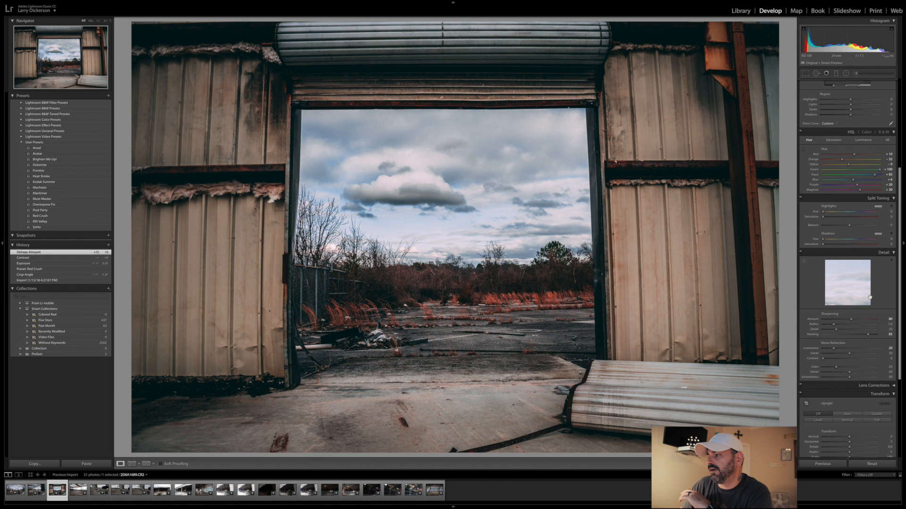
pyautogui.moveTo(850, 320); pyautogui.dragTo(853, 320)
pyautogui.scroll(-3, 852, 319)
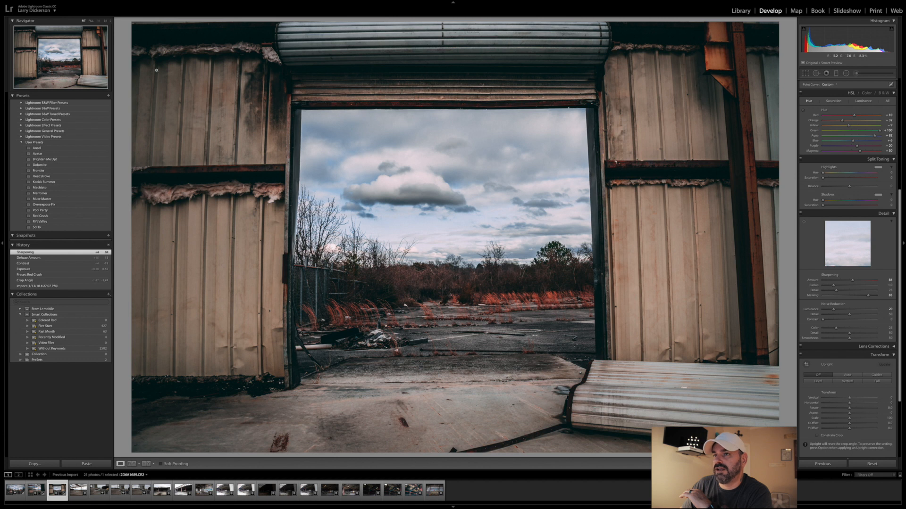
# - Raise the doorway photo's Clarity to about +59 and bring its Contrast closer to zero
pyautogui.scroll(10, 876, 221)
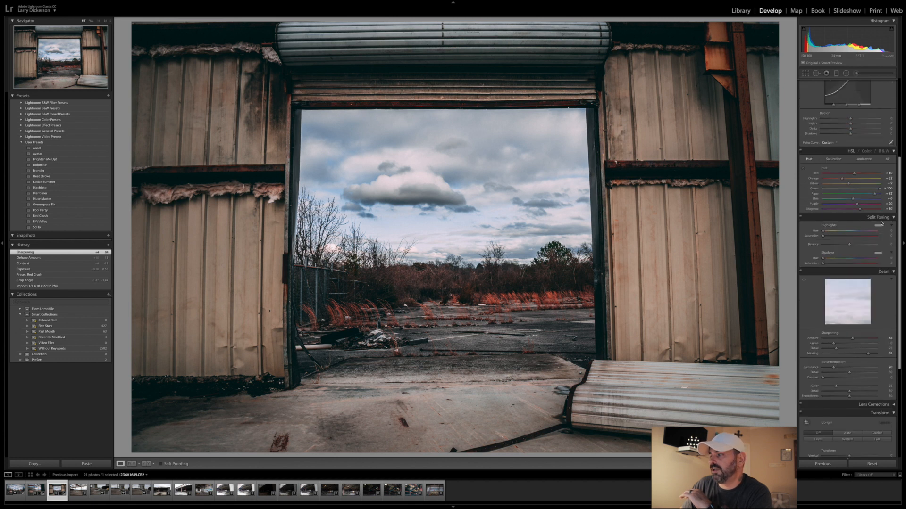
pyautogui.scroll(5, 876, 221)
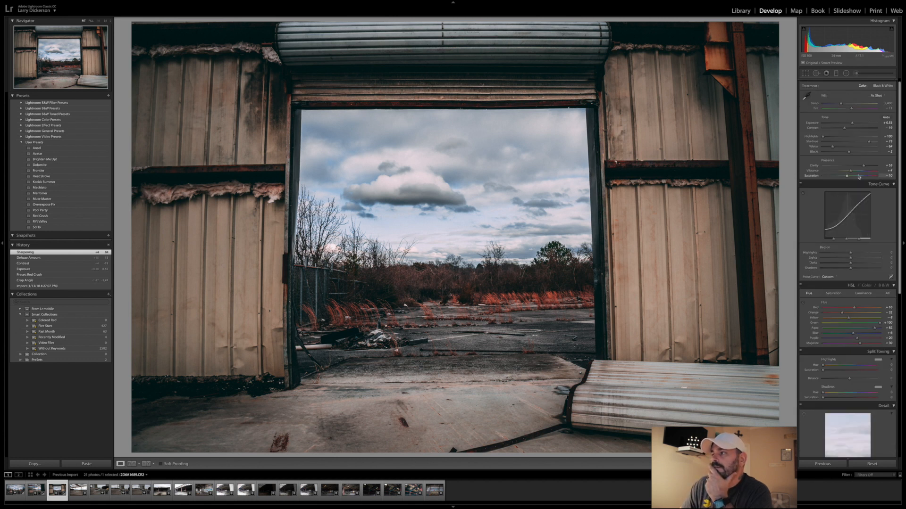
pyautogui.moveTo(864, 166); pyautogui.dragTo(866, 167)
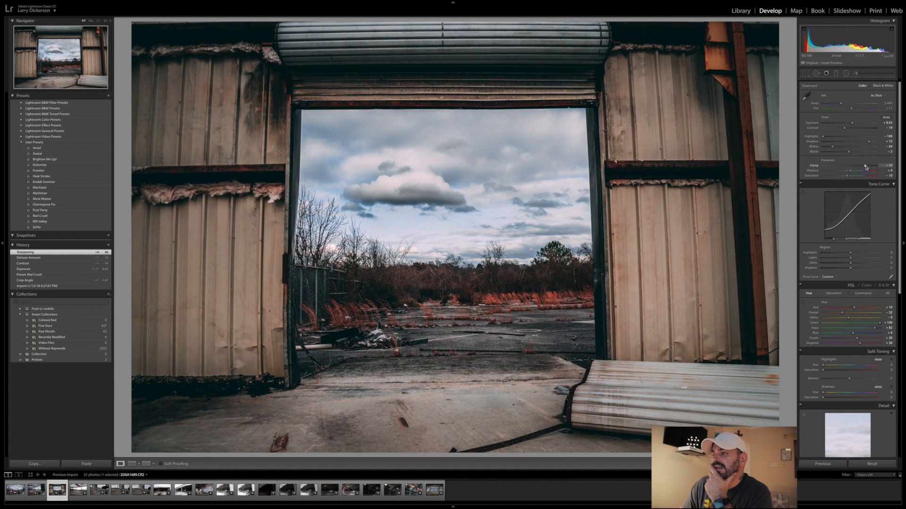
pyautogui.moveTo(845, 130); pyautogui.dragTo(848, 130)
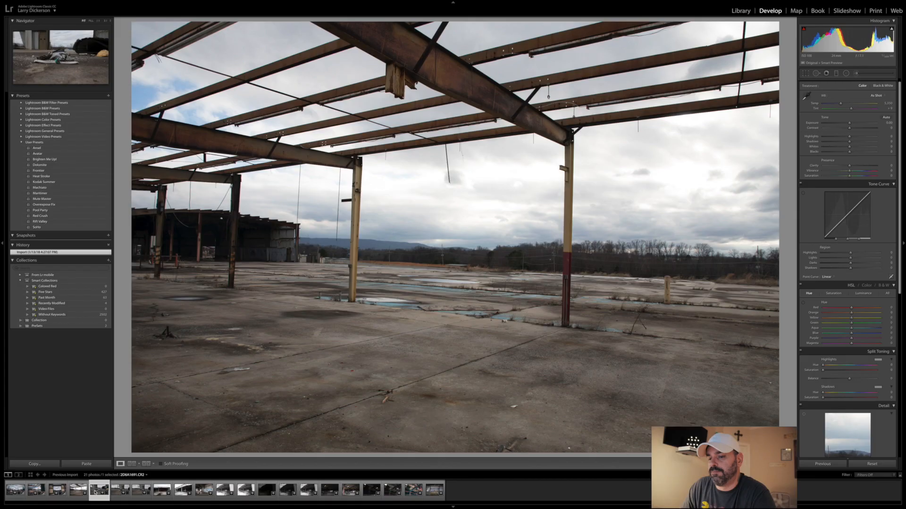
# - Open the next photo, of the open steel roof frame, and straighten it with a negative crop angle of about 2 degrees
pyautogui.click(96, 492)
pyautogui.click(79, 491)
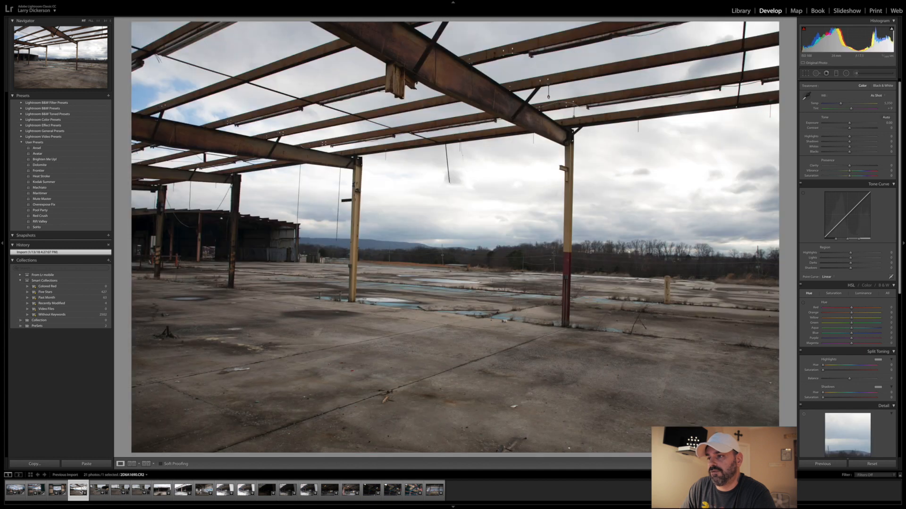
pyautogui.click(805, 75)
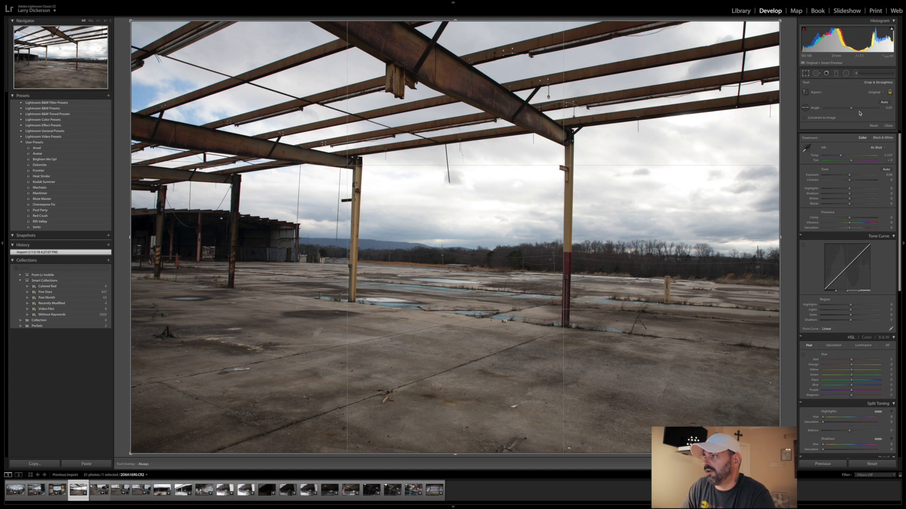
pyautogui.moveTo(849, 109); pyautogui.dragTo(849, 109)
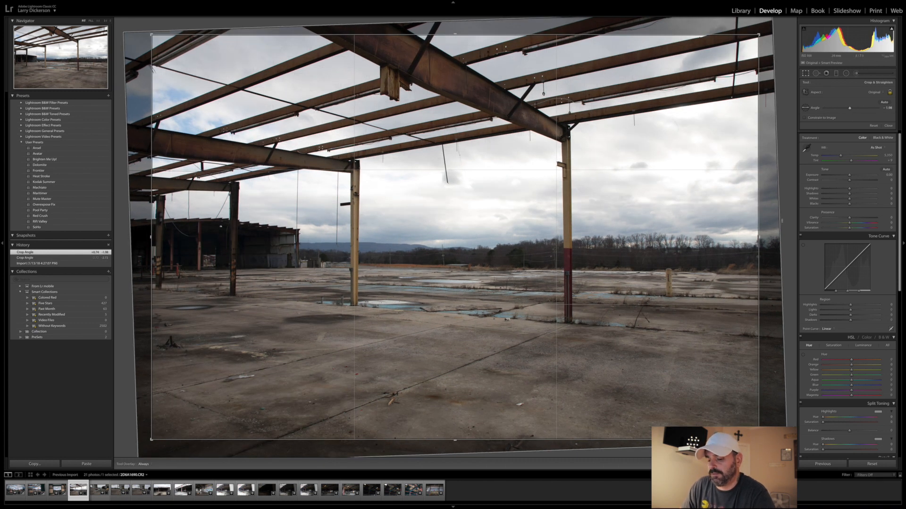
pyautogui.press('Return')
# - Check the already edited steel-frame photo, then return to the open roof frame photo and fine-tune its crop angle
pyautogui.click(37, 491)
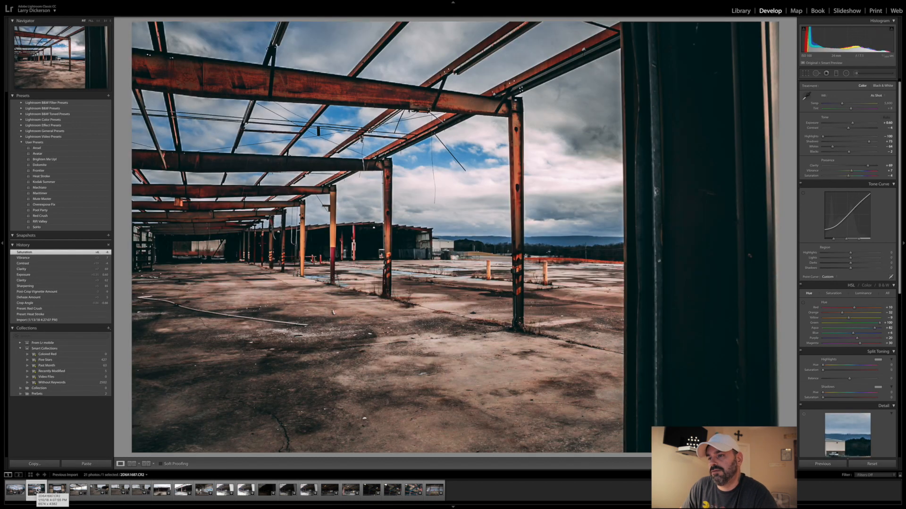
pyautogui.click(77, 491)
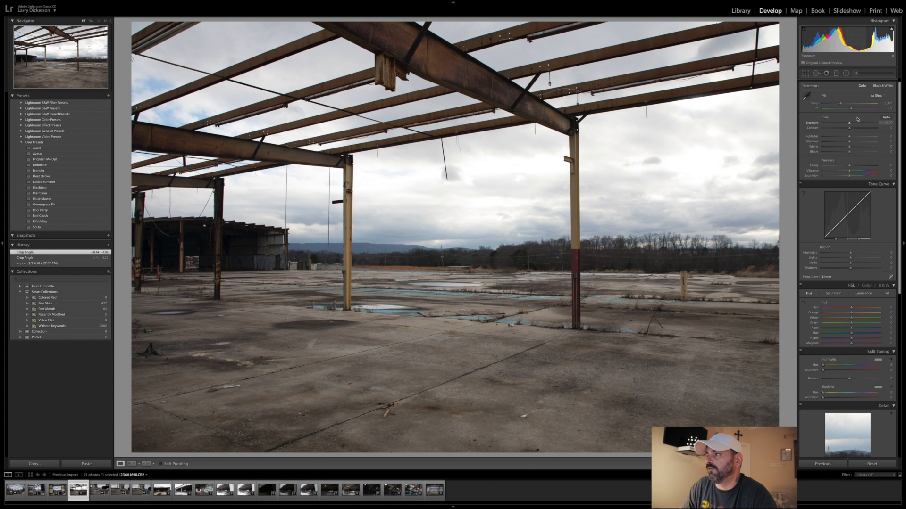
pyautogui.click(805, 73)
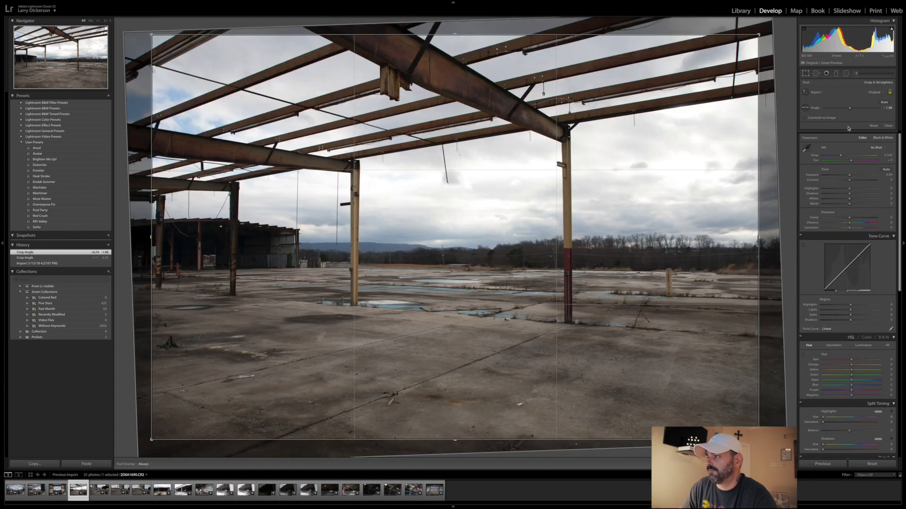
pyautogui.moveTo(849, 108); pyautogui.dragTo(850, 110)
pyautogui.press('Return')
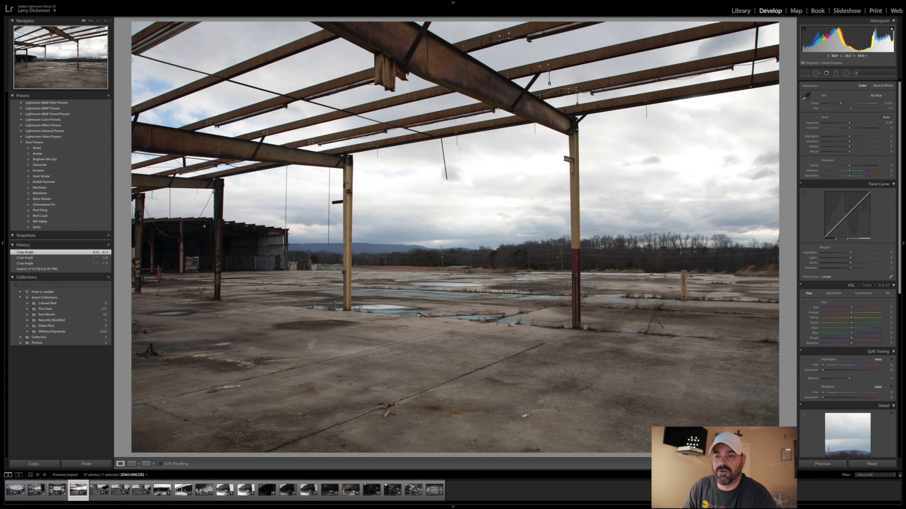
# - Apply the Red Crush preset to the roof frame photo and compare it with the unedited version
pyautogui.moveTo(49, 217)
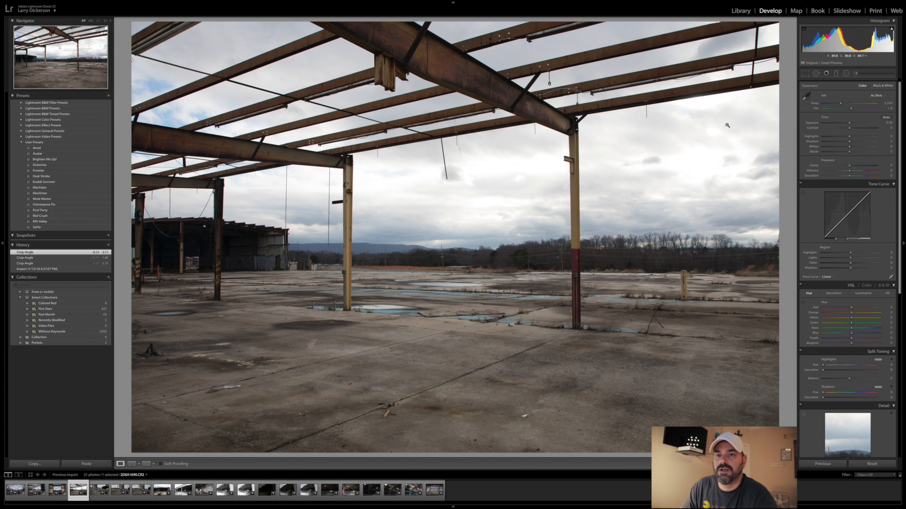
pyautogui.click(43, 218)
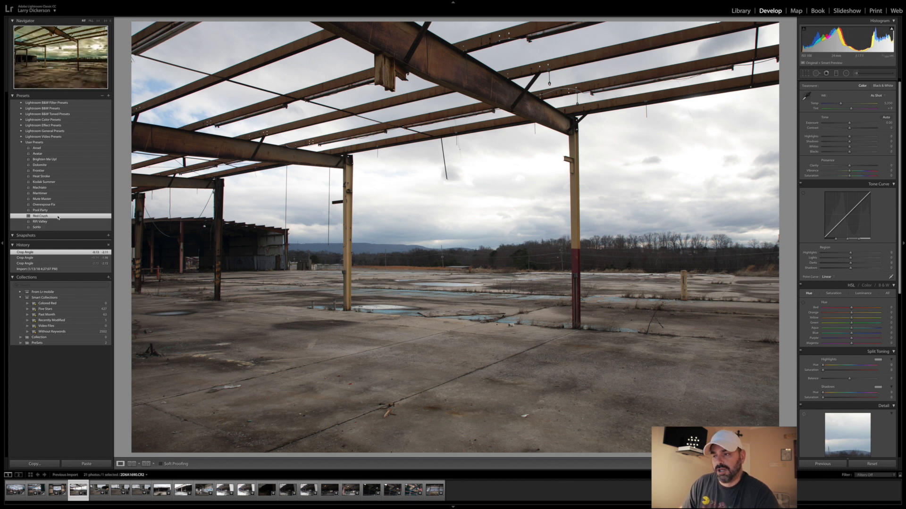
pyautogui.click(58, 217)
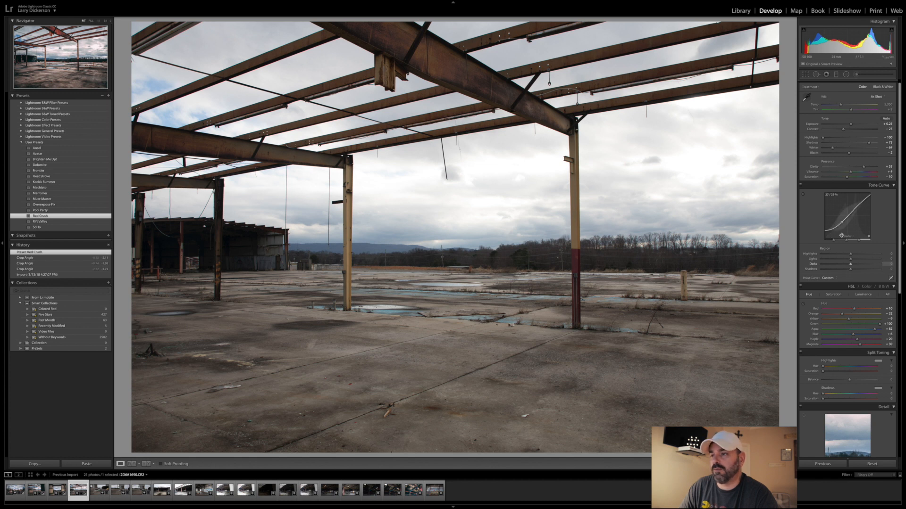
pyautogui.scroll(1, 846, 230)
pyautogui.press('\\')
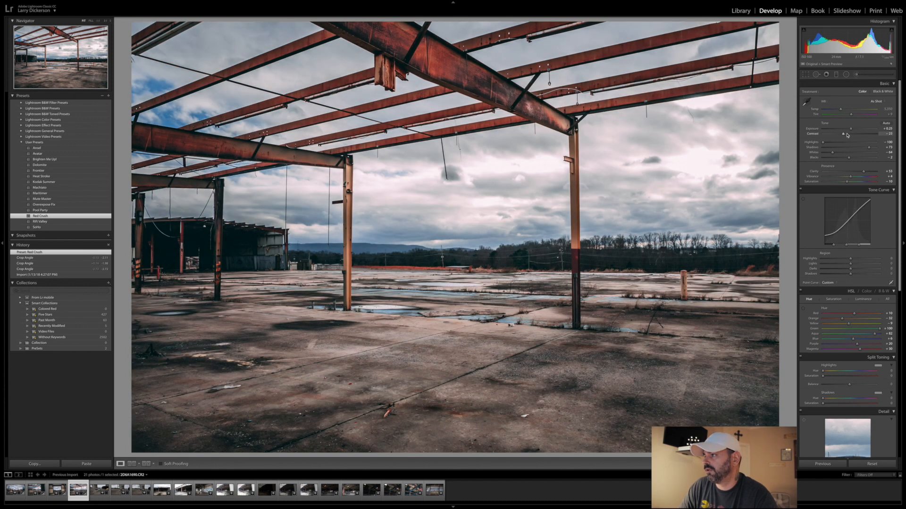
# - Raise the roof frame photo's Dehaze to about +10 and its sharpening amount to about 87
pyautogui.scroll(-10, 854, 330)
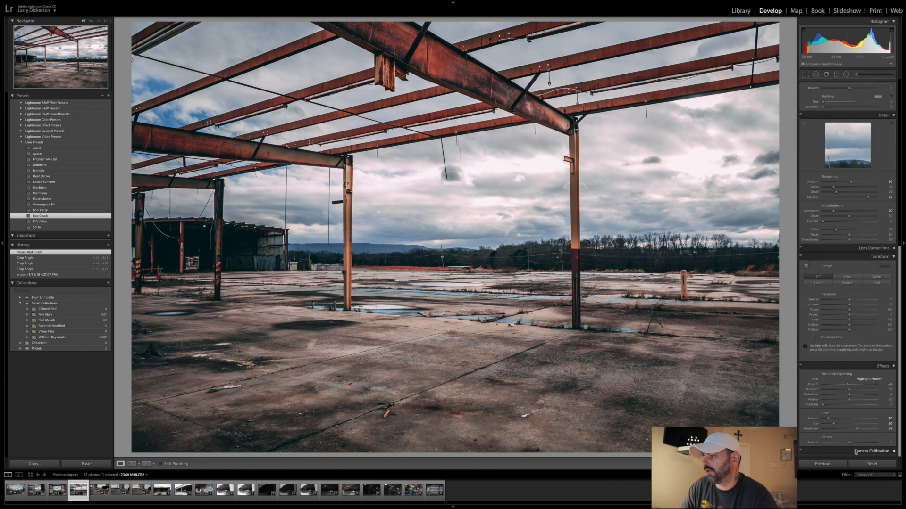
pyautogui.moveTo(849, 443); pyautogui.dragTo(852, 445)
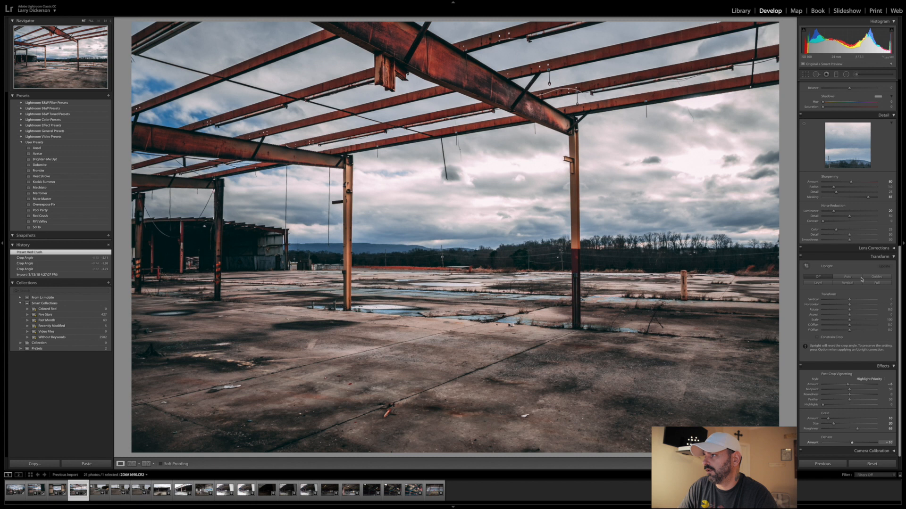
pyautogui.scroll(5, 858, 325)
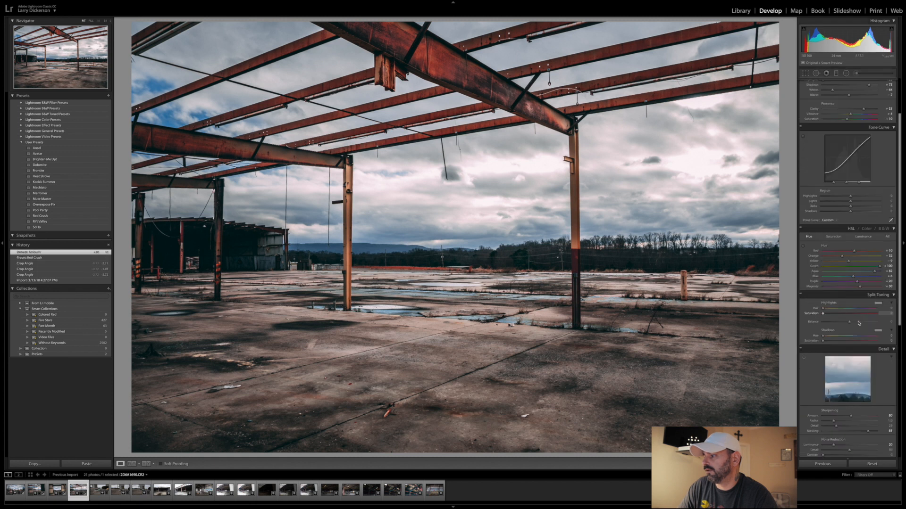
pyautogui.moveTo(853, 415); pyautogui.dragTo(853, 416)
# - Set the roof frame photo's Clarity to about +58, Contrast to about -12 and Exposure to +0.40
pyautogui.scroll(2, 855, 331)
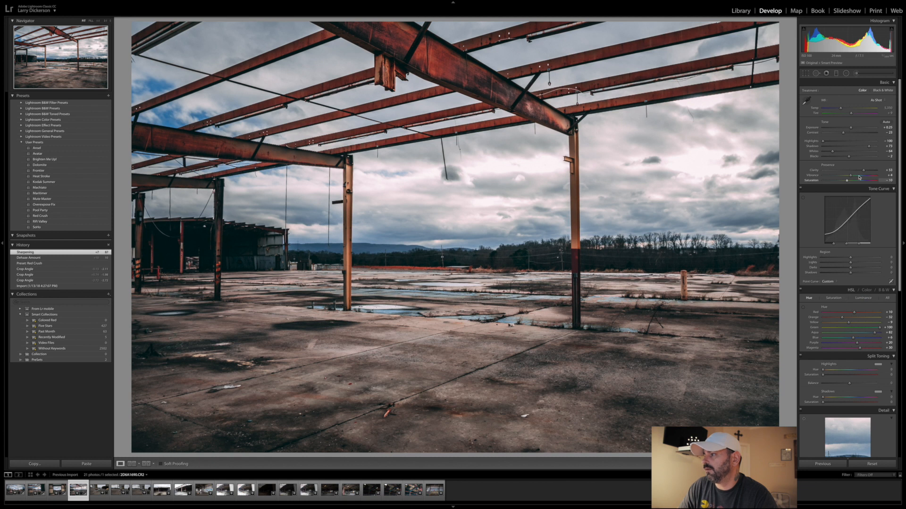
pyautogui.moveTo(863, 171); pyautogui.dragTo(864, 171)
pyautogui.moveTo(846, 134); pyautogui.dragTo(851, 129)
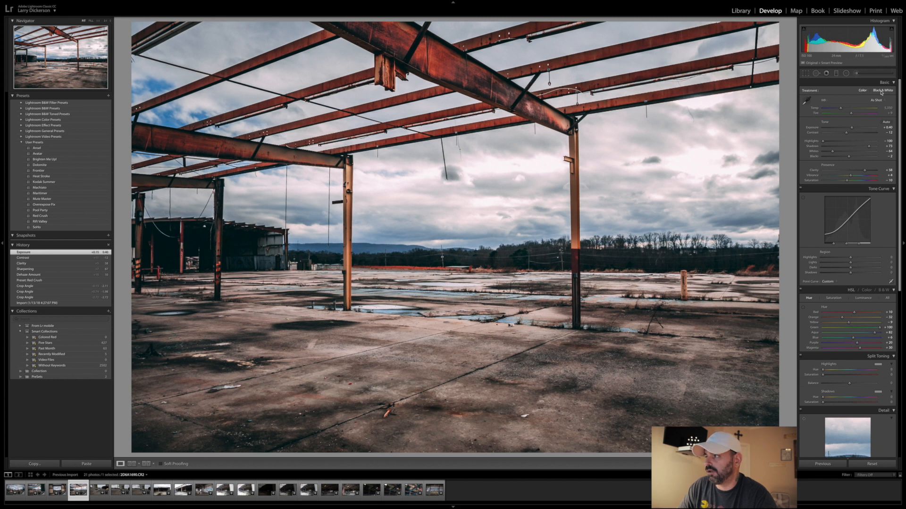
# - Convert the roof frame photo to black and white, then raise Contrast above zero and Clarity to about +80
pyautogui.click(886, 91)
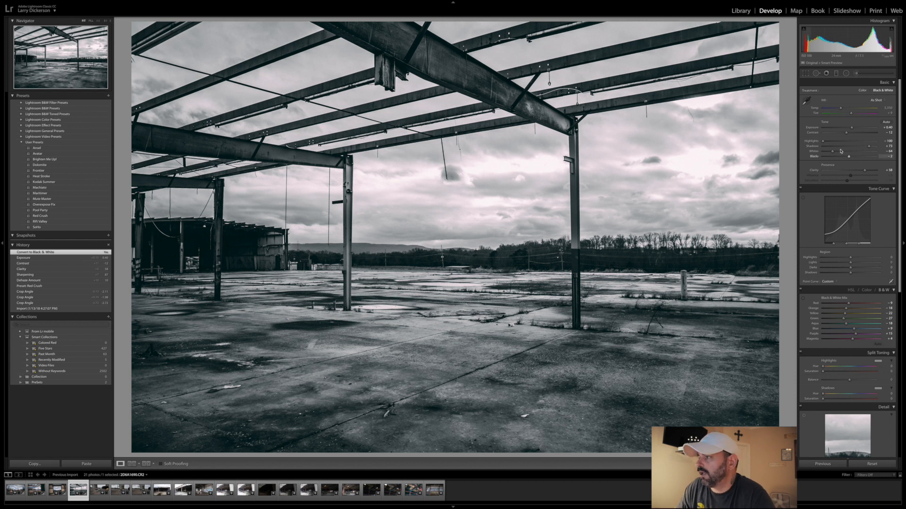
pyautogui.moveTo(846, 133); pyautogui.dragTo(856, 136)
pyautogui.moveTo(864, 170); pyautogui.dragTo(870, 171)
# - Increase the black-and-white photo's sharpening amount to about 91
pyautogui.scroll(-3, 834, 335)
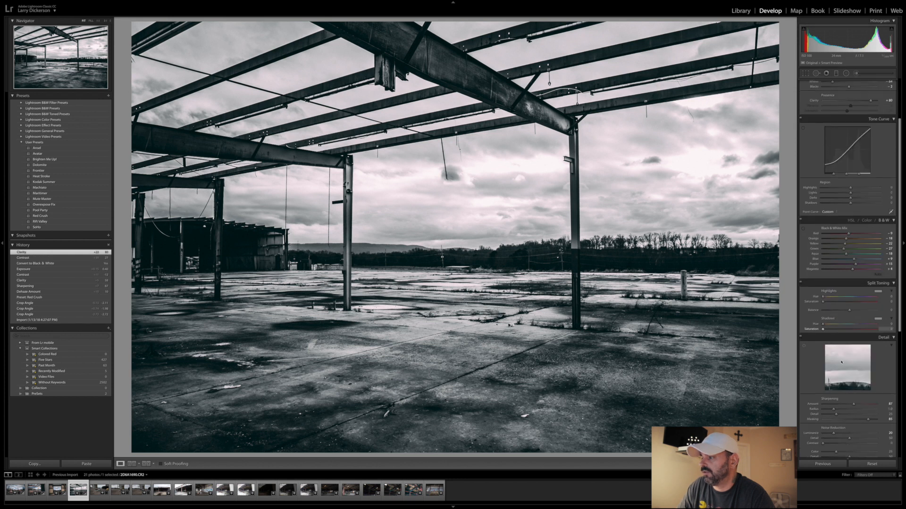
pyautogui.moveTo(855, 404); pyautogui.dragTo(855, 404)
pyautogui.scroll(-5, 856, 404)
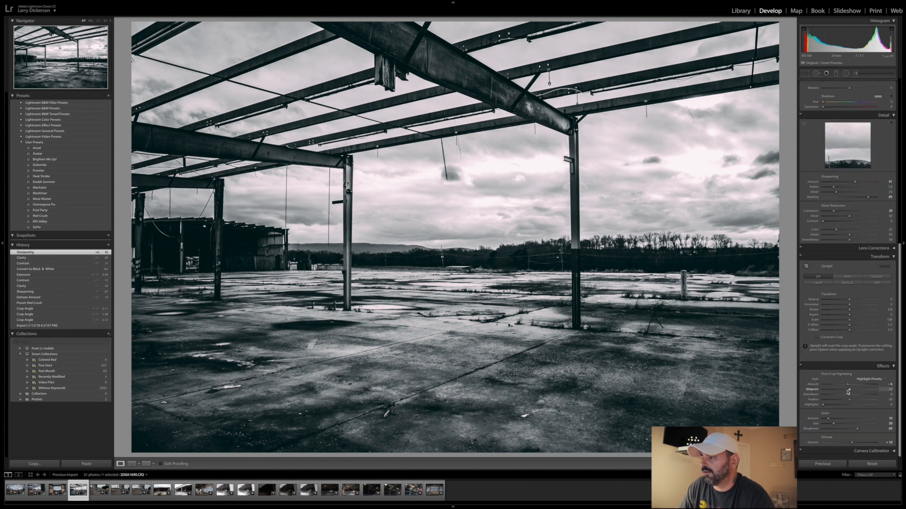
# - Raise the black-and-white roof frame photo's Dehaze further and set its Exposure to about +0.80
pyautogui.moveTo(853, 444); pyautogui.dragTo(860, 444)
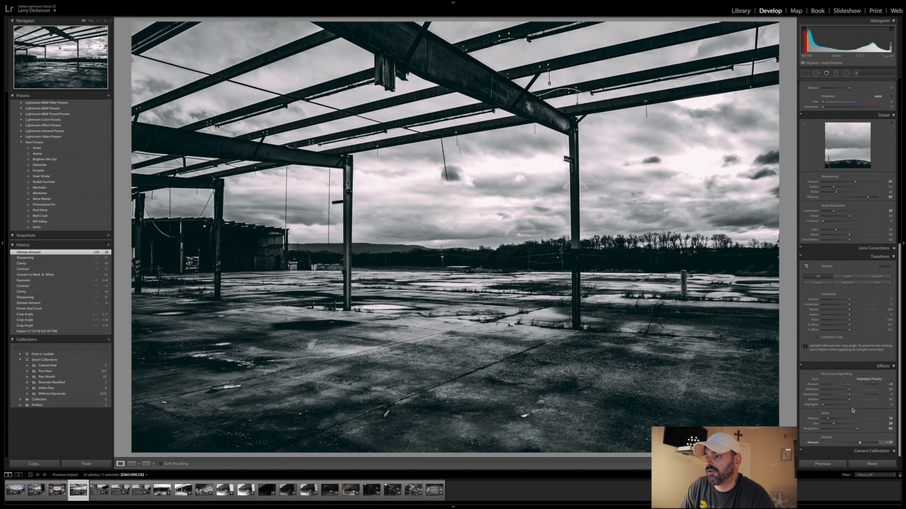
pyautogui.scroll(10, 846, 283)
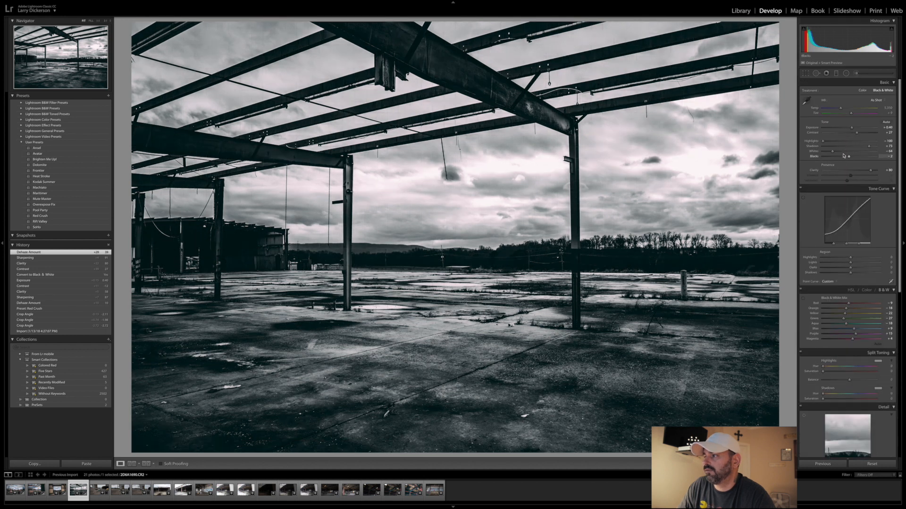
pyautogui.moveTo(852, 128); pyautogui.dragTo(853, 129)
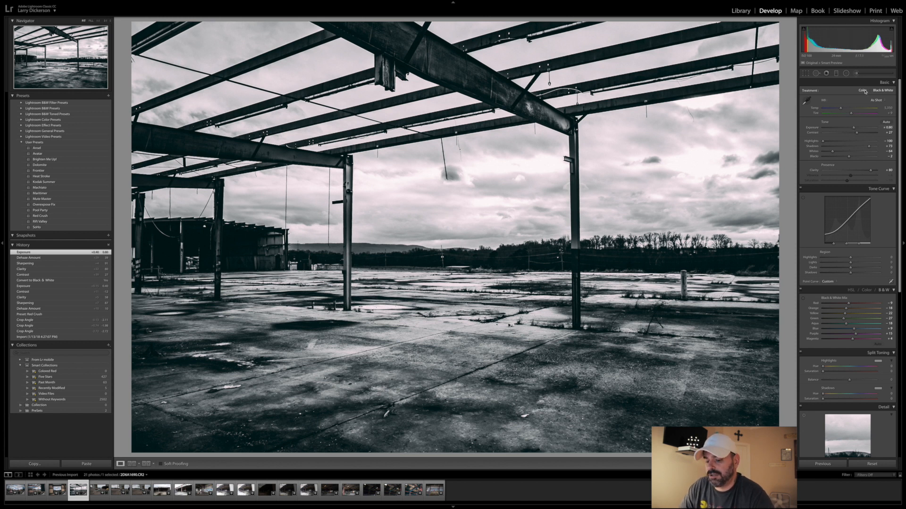
# - Undo the black-and-white conversion and its adjustments, and readjust Dehaze on the colour version of the roof frame photo
pyautogui.hotkey('ctrl', 'z')
pyautogui.hotkey('ctrl', 'z')
pyautogui.hotkey('ctrl', 'z')
pyautogui.hotkey('ctrl', 'z')
pyautogui.hotkey('ctrl', 'z')
pyautogui.hotkey('ctrl', 'z')
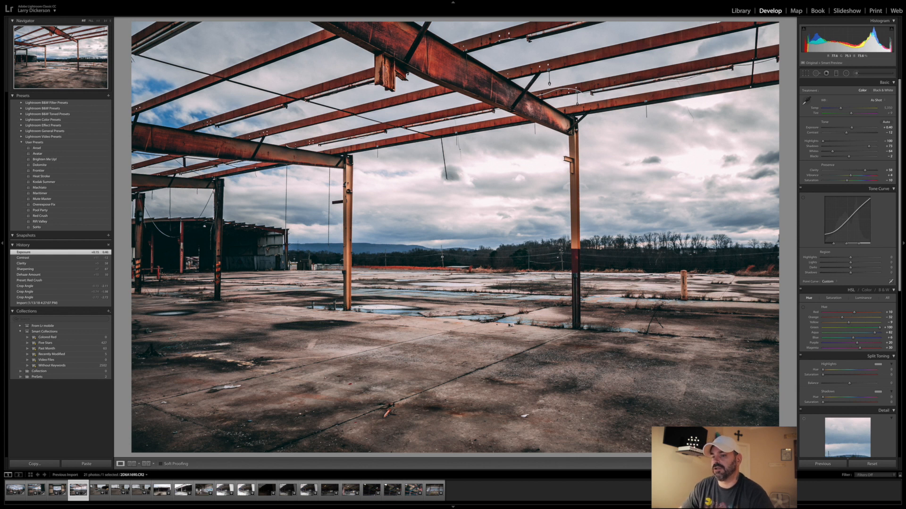
pyautogui.scroll(-15, 849, 283)
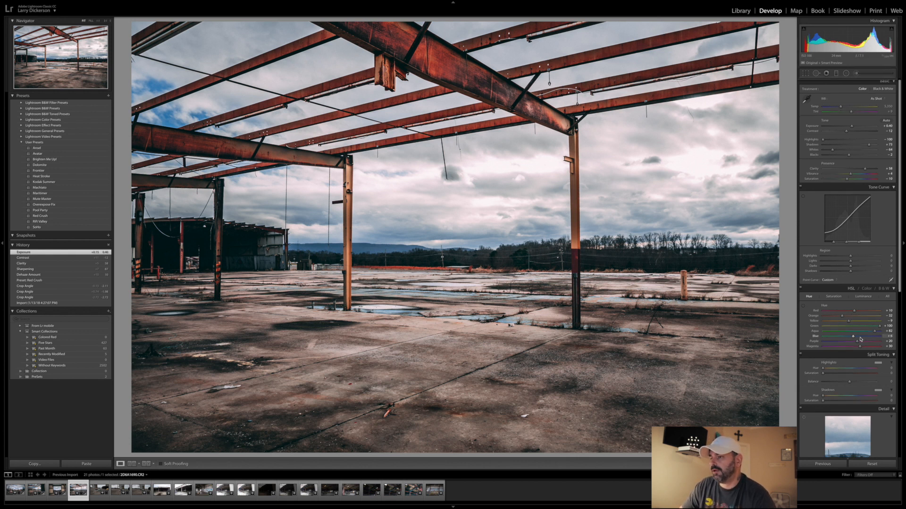
pyautogui.scroll(-2, 859, 364)
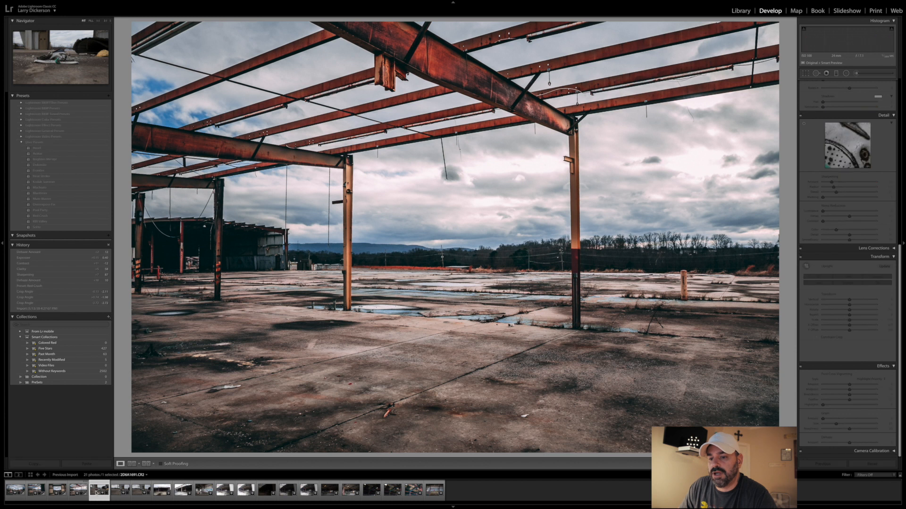
# - Compare the similar shots of the torn shoe to choose one for editing
pyautogui.click(99, 491)
pyautogui.click(117, 492)
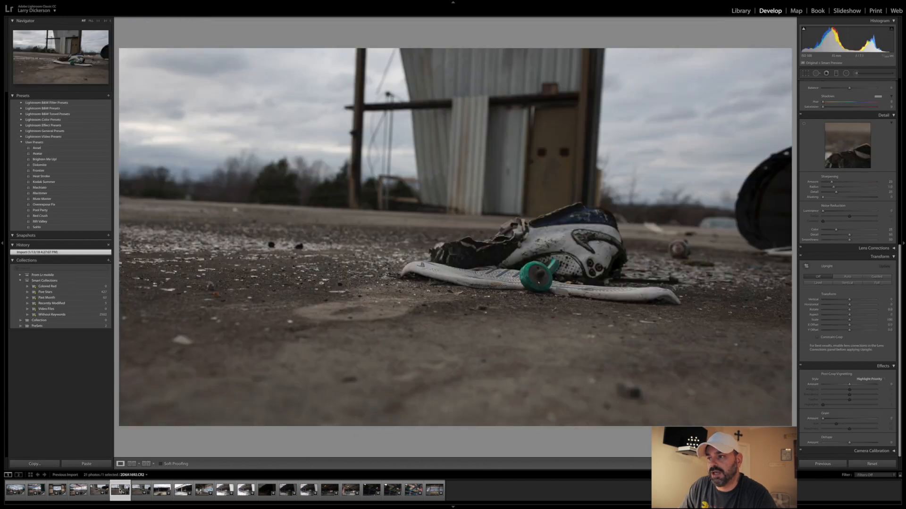
pyautogui.click(135, 491)
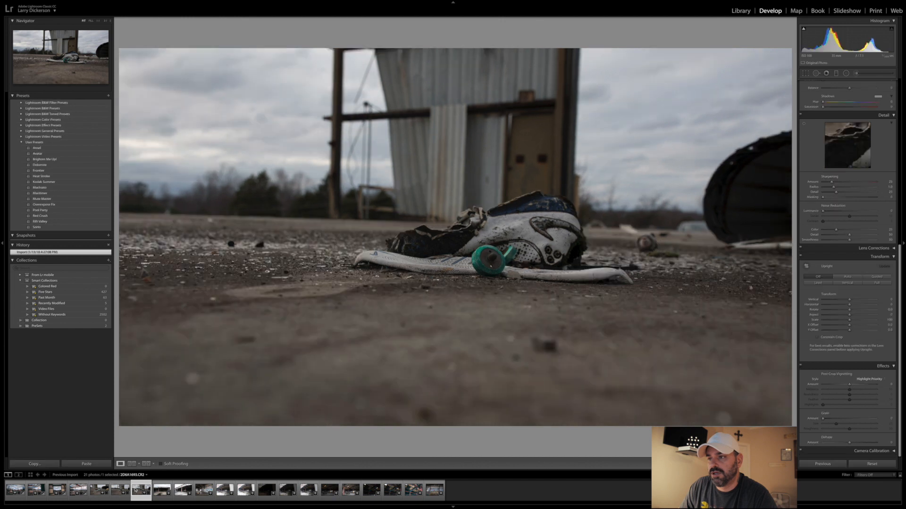
pyautogui.click(104, 492)
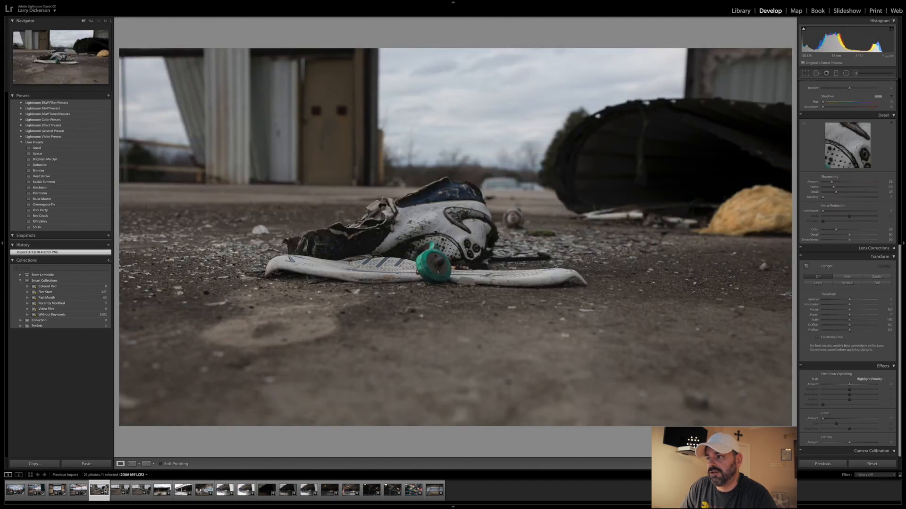
pyautogui.click(120, 491)
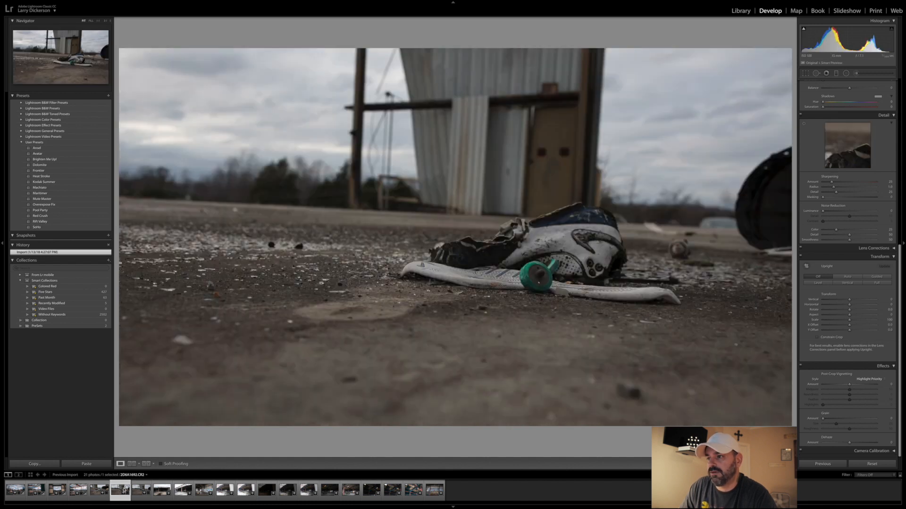
pyautogui.click(137, 490)
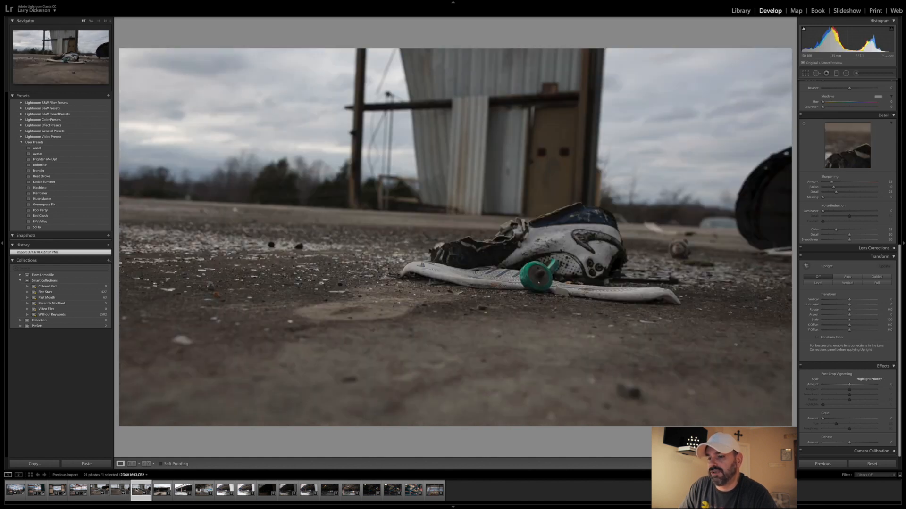
# - Open the shoe photo with the metal wall and door behind it and level its horizon with the crop angle
pyautogui.click(121, 491)
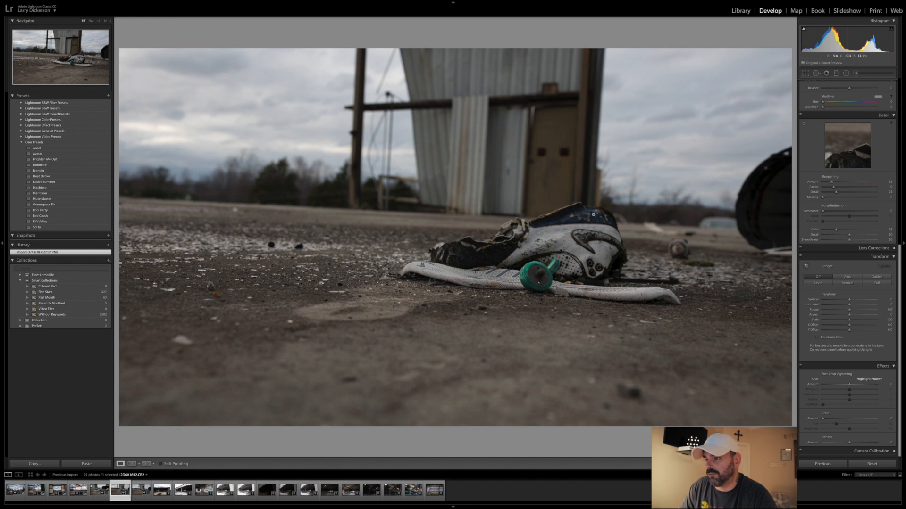
pyautogui.click(805, 73)
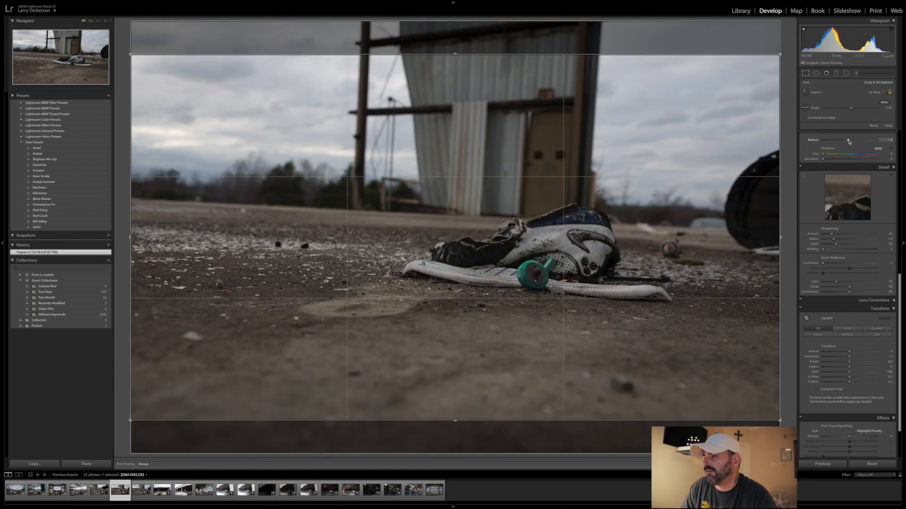
pyautogui.click(848, 142)
pyautogui.moveTo(851, 108); pyautogui.dragTo(849, 110)
pyautogui.press('Return')
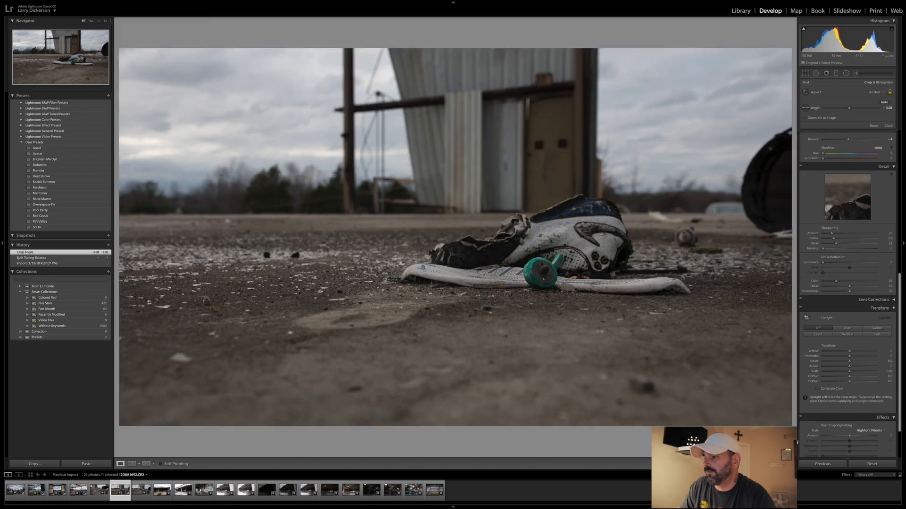
# - Apply the Red Crush preset to the straightened shoe photo and raise its Dehaze slightly
pyautogui.click(39, 217)
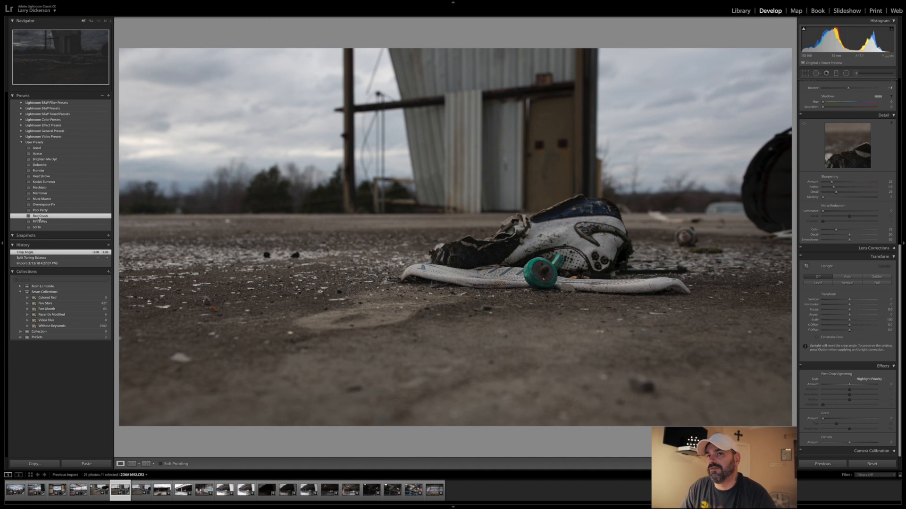
pyautogui.click(39, 217)
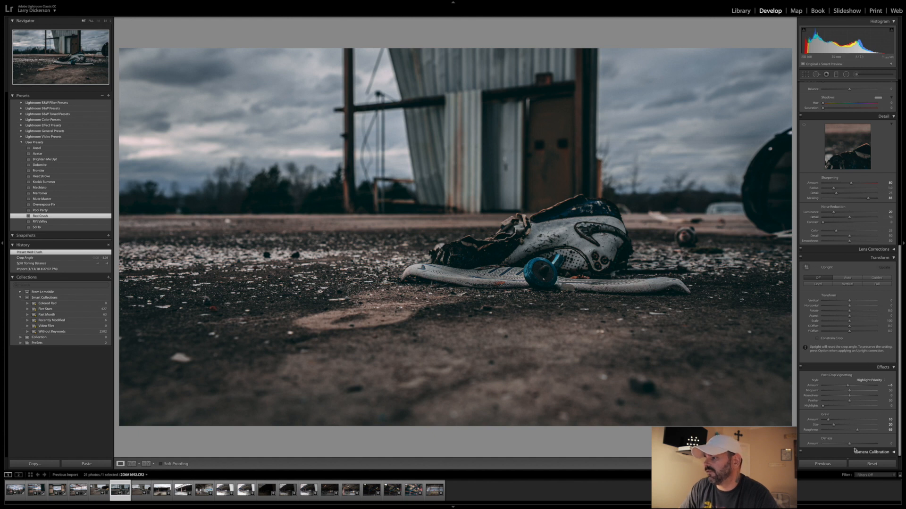
pyautogui.moveTo(851, 445); pyautogui.dragTo(852, 446)
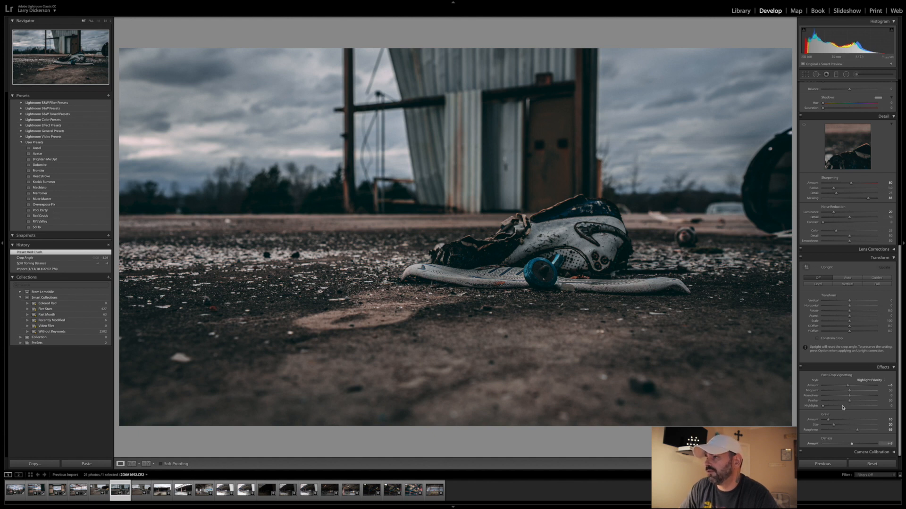
# - Set the shoe photo's Exposure to about +0.90, raise Clarity slightly, and bring Contrast up to just below zero
pyautogui.scroll(8, 849, 212)
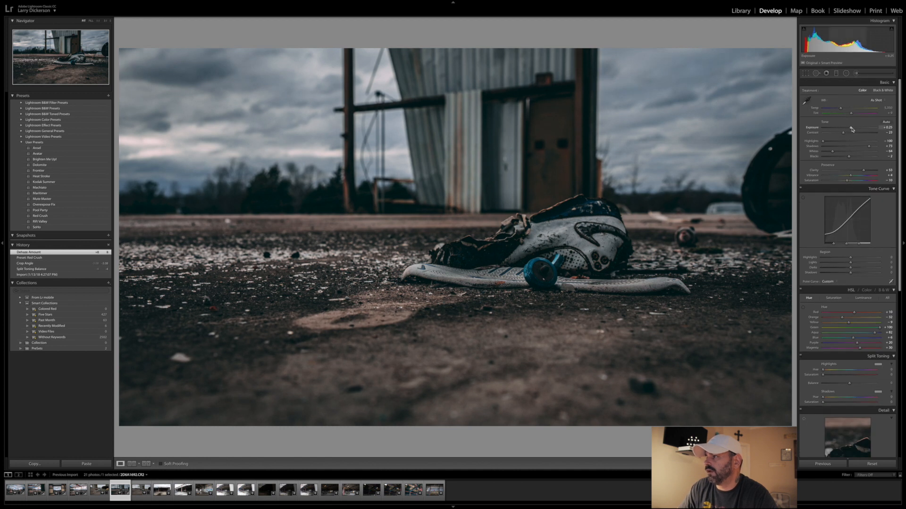
pyautogui.moveTo(852, 128); pyautogui.dragTo(856, 128)
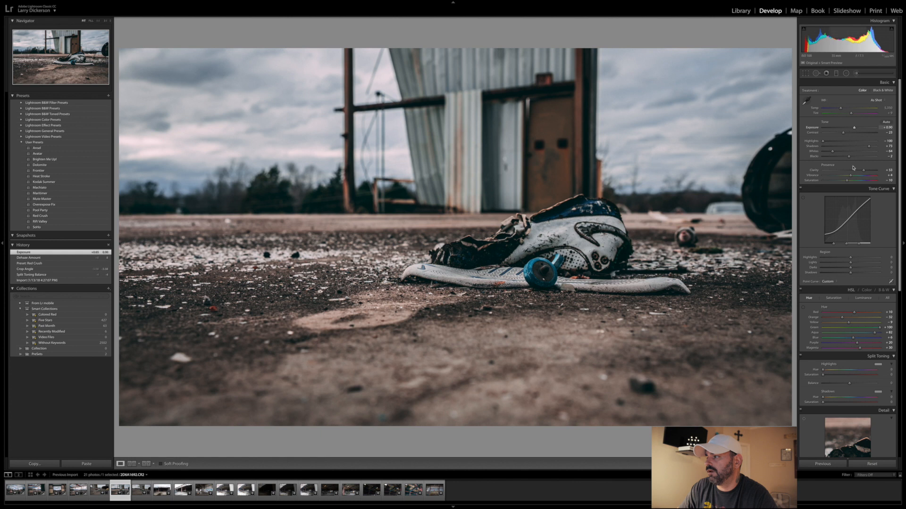
pyautogui.moveTo(863, 172); pyautogui.dragTo(864, 171)
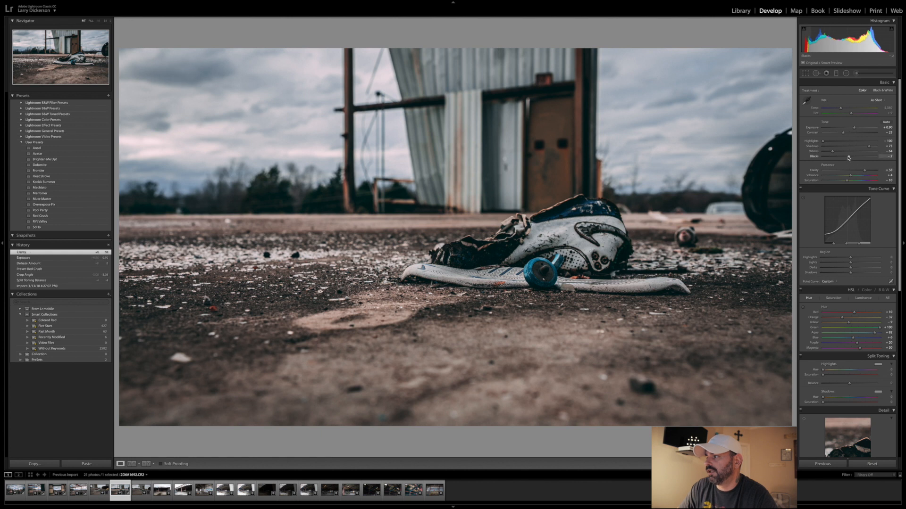
pyautogui.moveTo(844, 134); pyautogui.dragTo(848, 136)
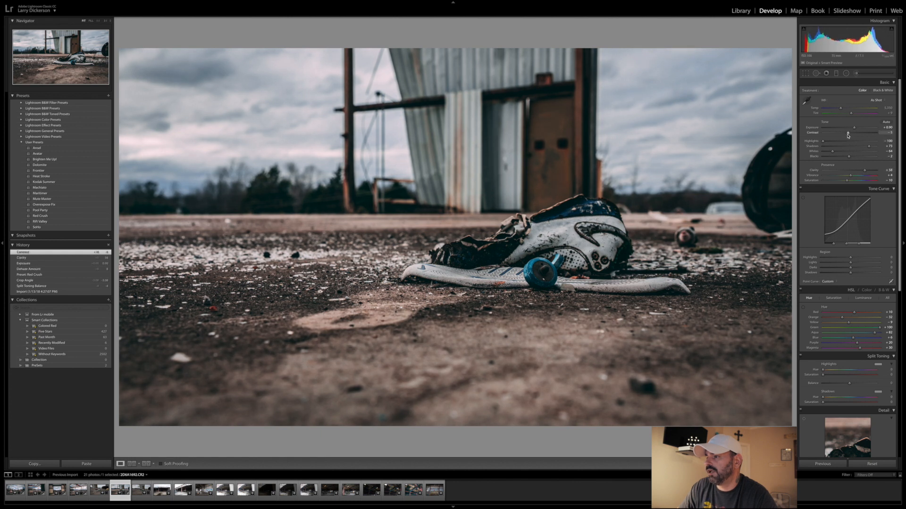
# - Set the shoe photo's sharpening amount to about 87 and increase its Exposure a little further
pyautogui.scroll(-2, 861, 431)
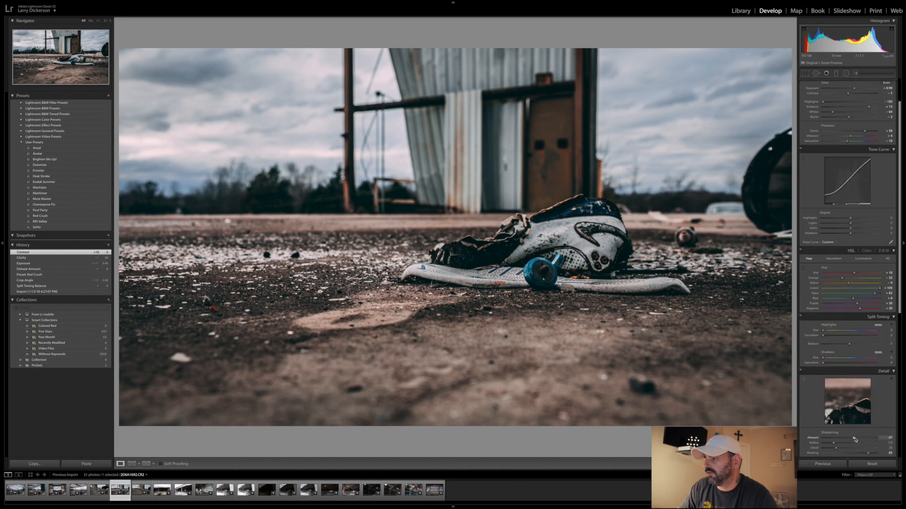
pyautogui.moveTo(855, 440); pyautogui.dragTo(854, 439)
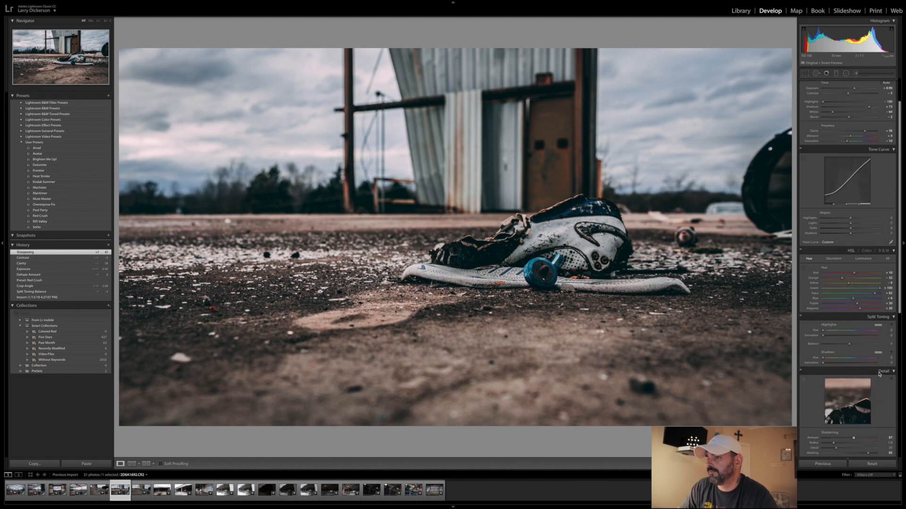
pyautogui.scroll(3, 890, 268)
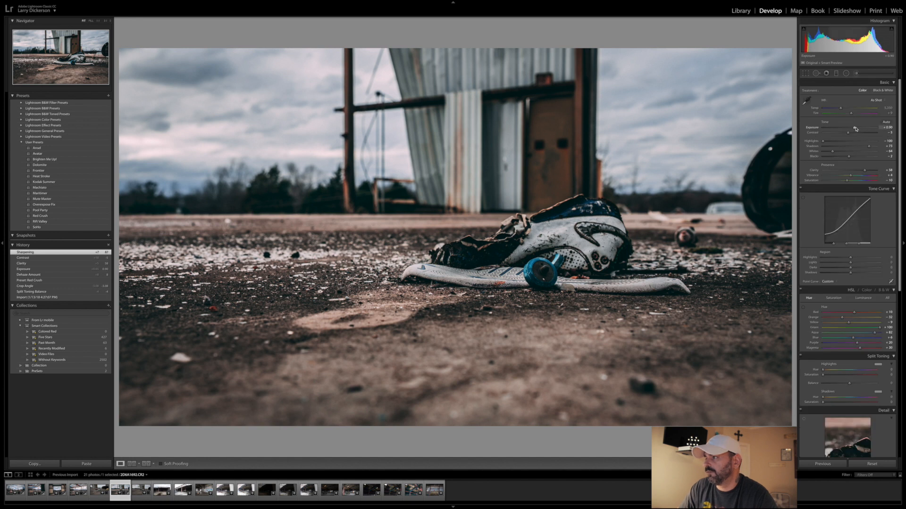
pyautogui.moveTo(854, 128); pyautogui.dragTo(856, 128)
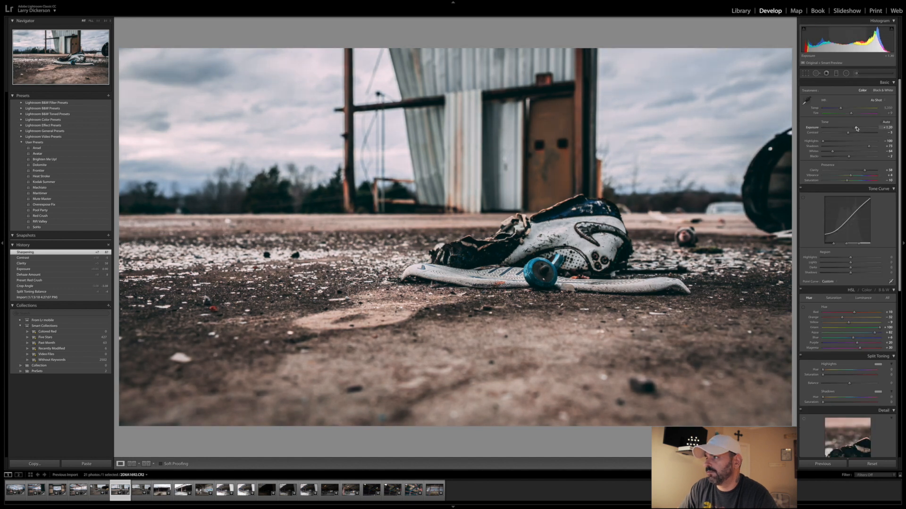
pyautogui.moveTo(856, 128); pyautogui.dragTo(855, 128)
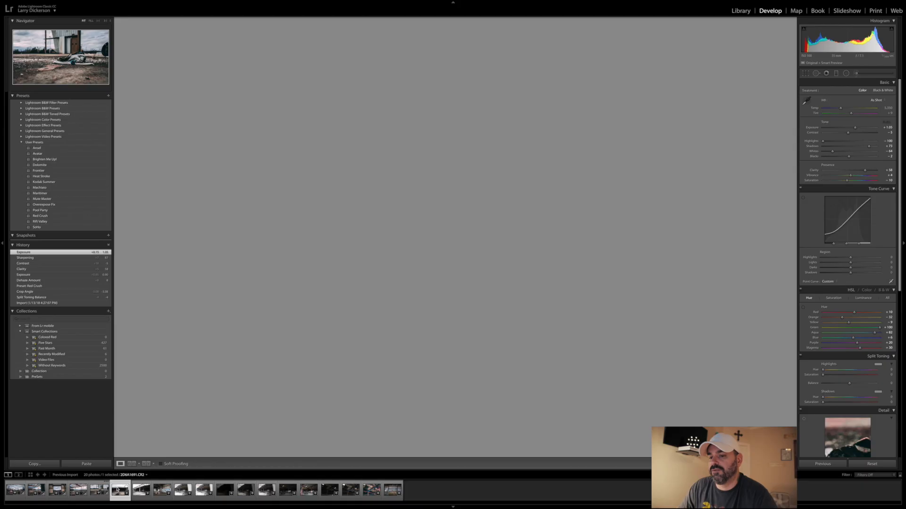
# - Go through the next warehouse photos and apply the Red Crush preset to the interior with the graffiti wall
pyautogui.click(118, 490)
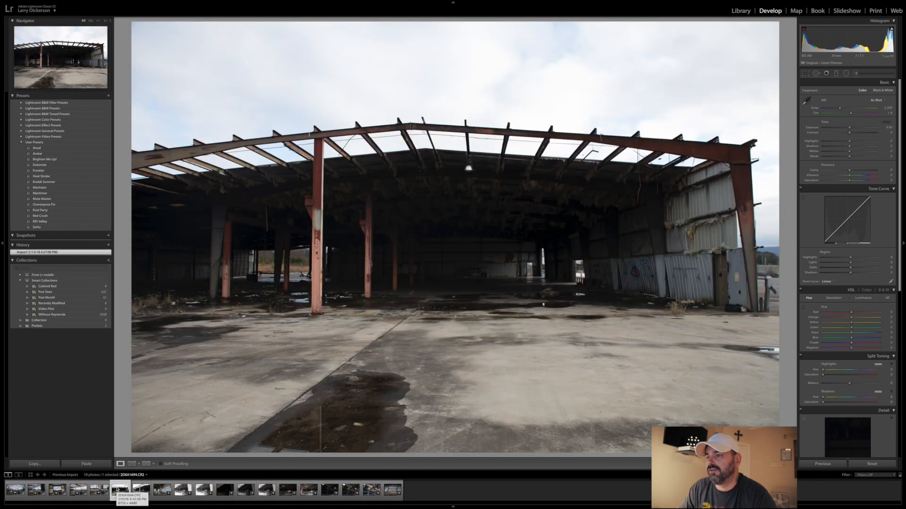
pyautogui.click(140, 491)
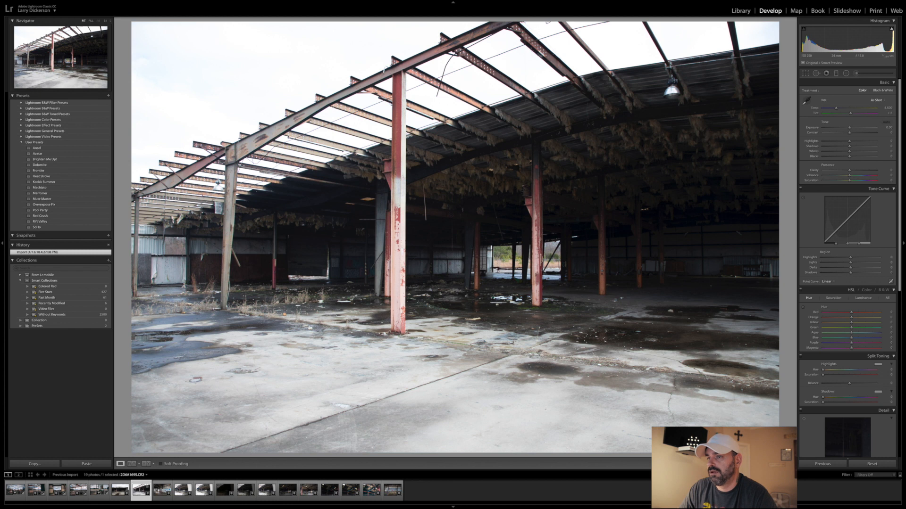
pyautogui.click(160, 491)
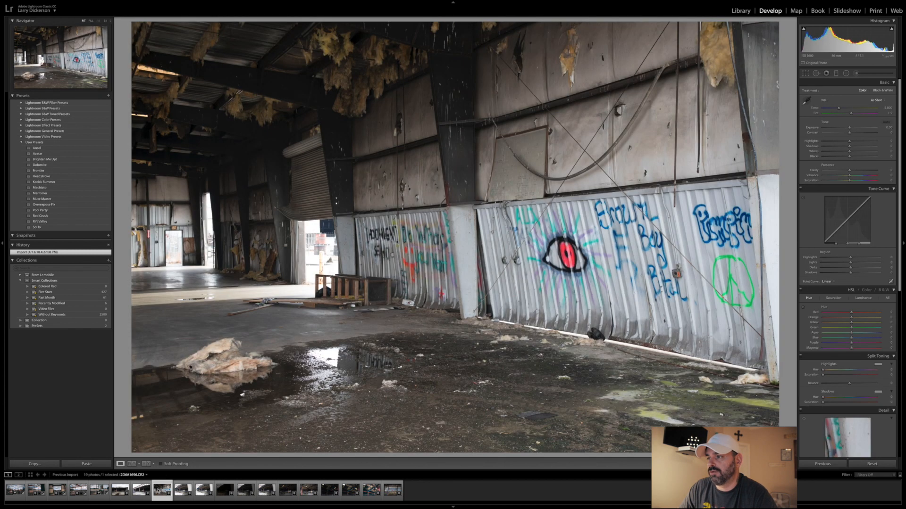
pyautogui.click(41, 216)
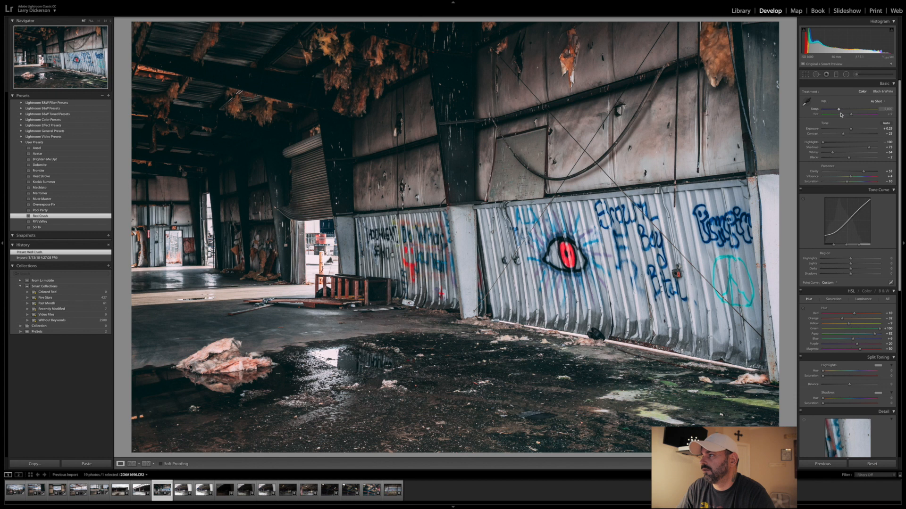
# - Set the graffiti wall photo's Exposure to about +0.50, Contrast to about +15 and Clarity to about +63
pyautogui.scroll(-1, 854, 229)
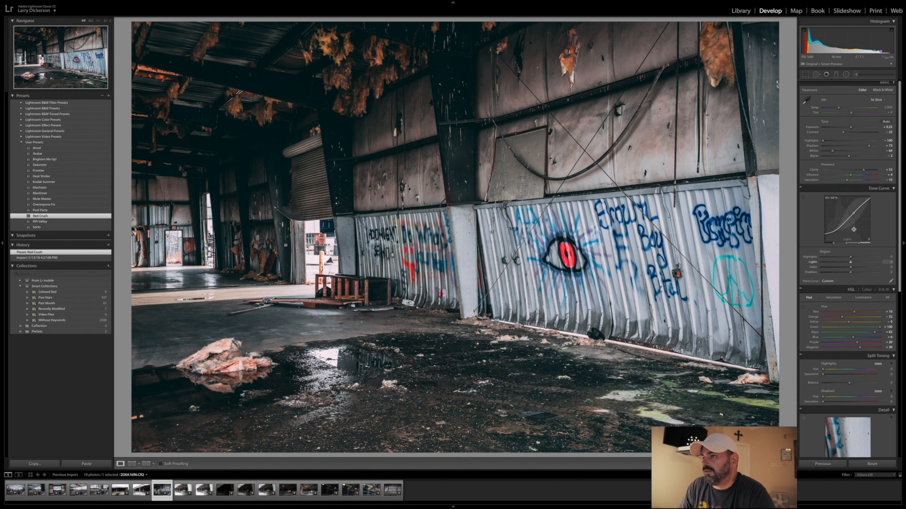
pyautogui.moveTo(852, 127); pyautogui.dragTo(853, 128)
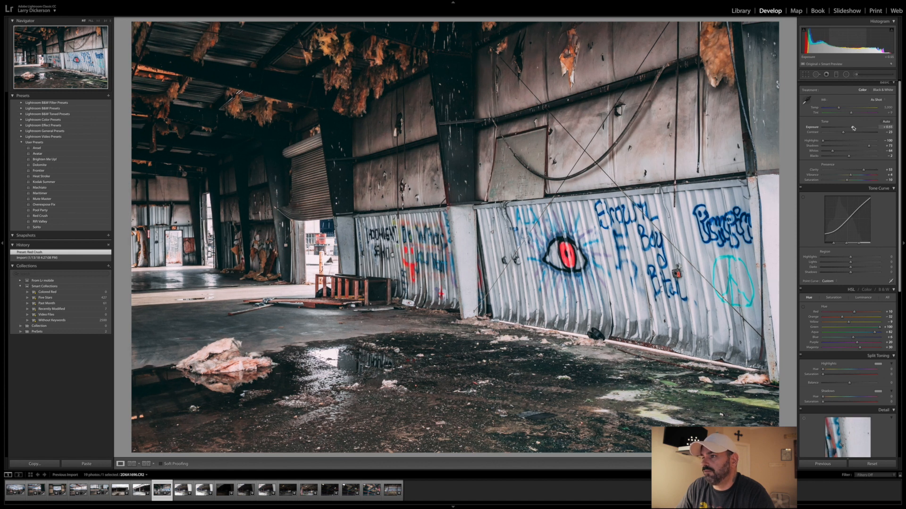
pyautogui.moveTo(853, 128); pyautogui.dragTo(853, 132)
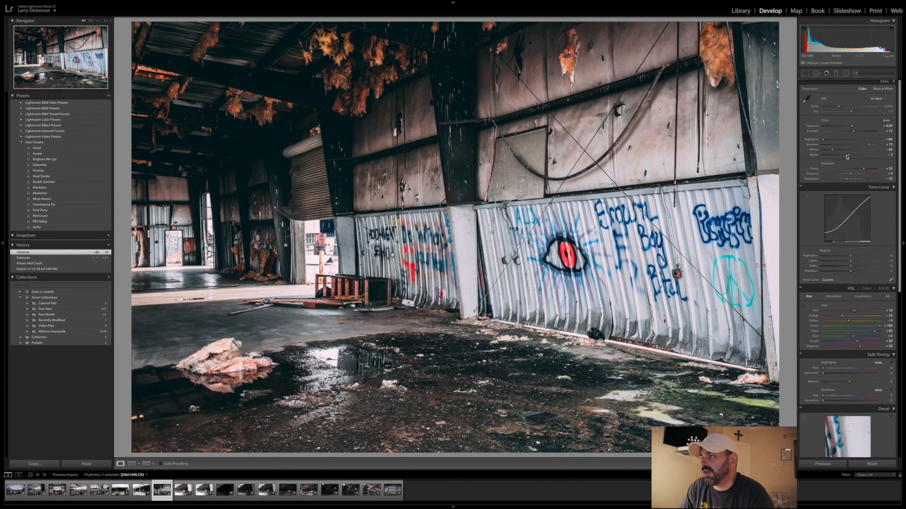
pyautogui.moveTo(867, 169); pyautogui.dragTo(867, 169)
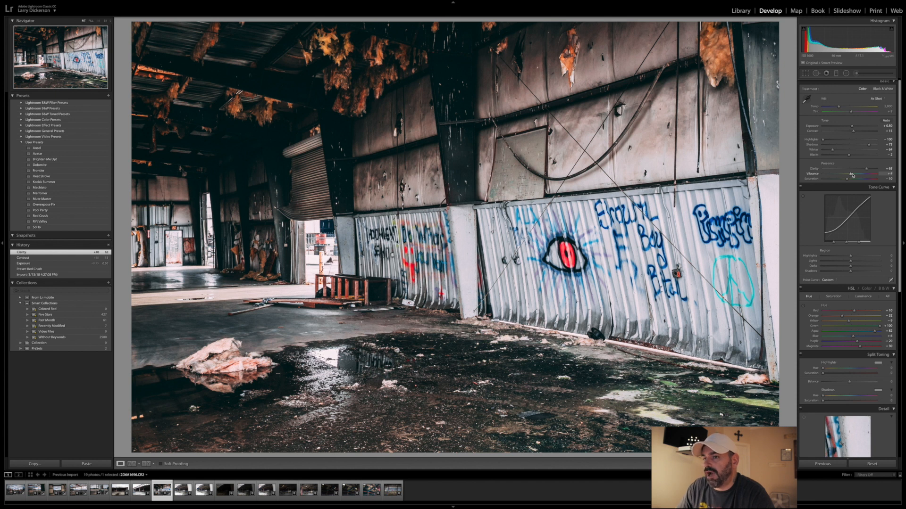
pyautogui.scroll(-3, 851, 409)
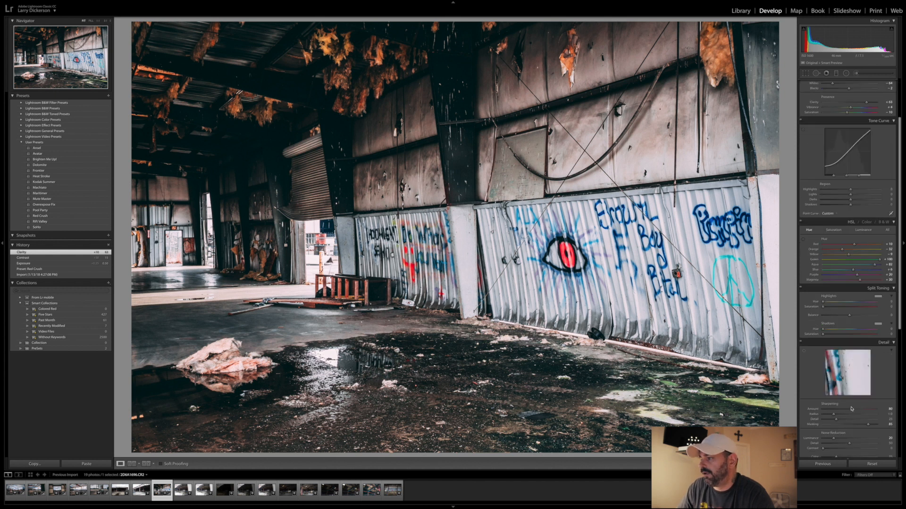
# - Raise the graffiti wall photo's sharpening amount slightly, and apply the Red Crush preset to the dark warehouse interior with the columns
pyautogui.moveTo(853, 410); pyautogui.dragTo(853, 410)
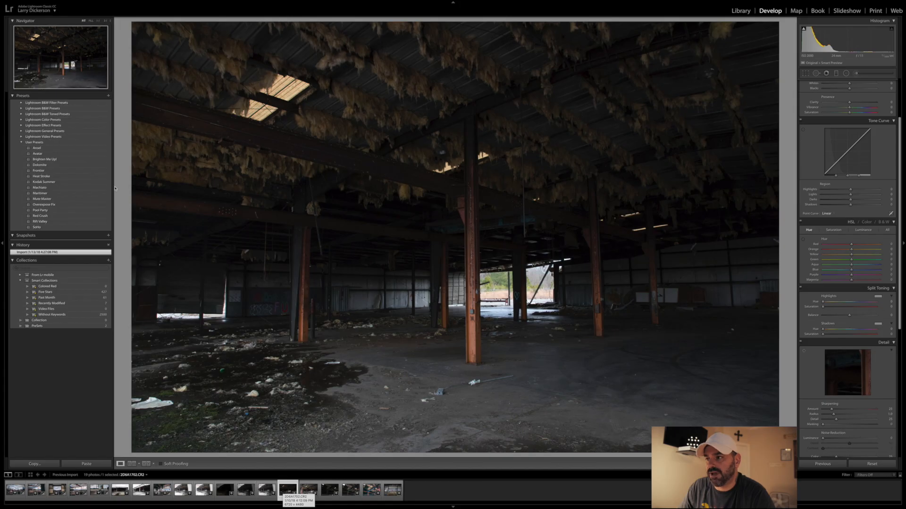
pyautogui.click(60, 217)
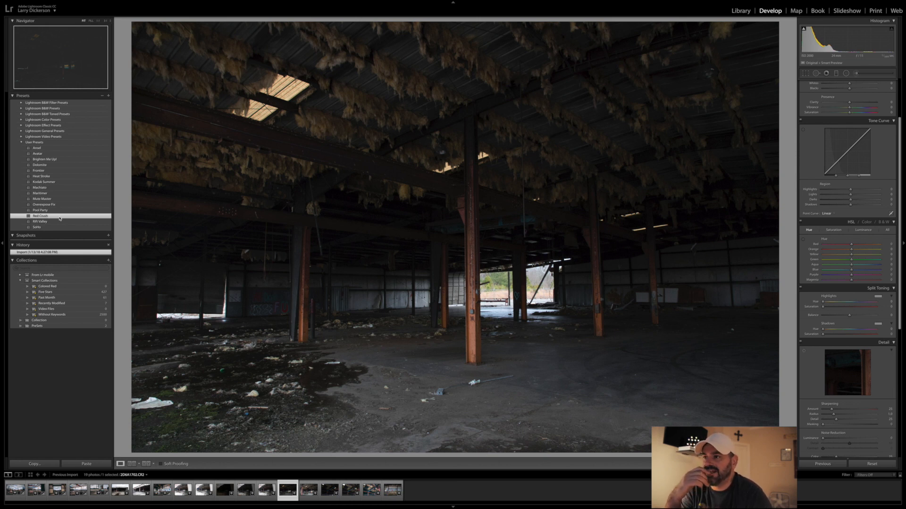
pyautogui.click(60, 217)
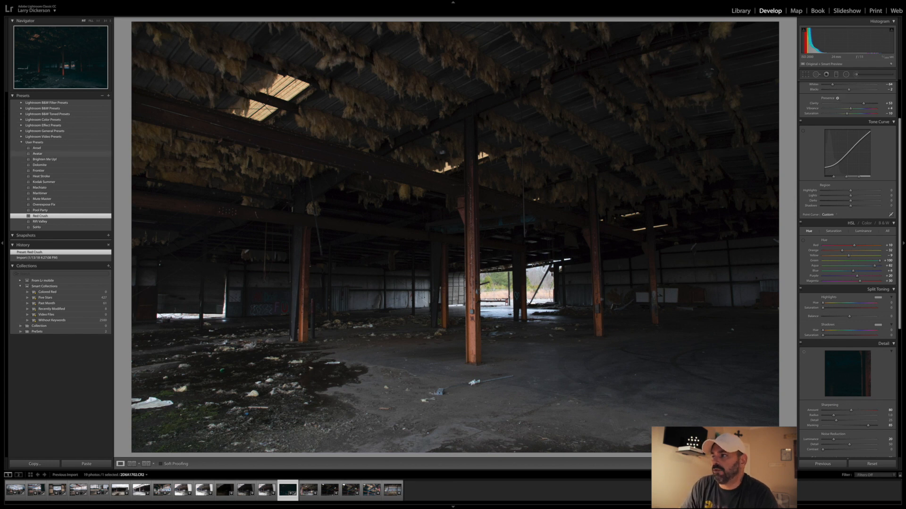
# - Set the dark column interior's Exposure to about +2.35 and bring Contrast up to about +2
pyautogui.scroll(3, 838, 100)
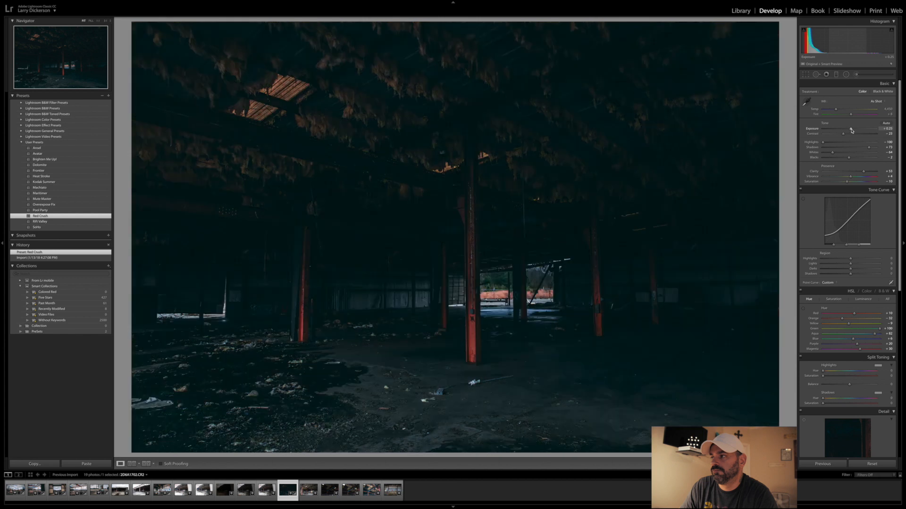
pyautogui.moveTo(852, 130); pyautogui.dragTo(862, 130)
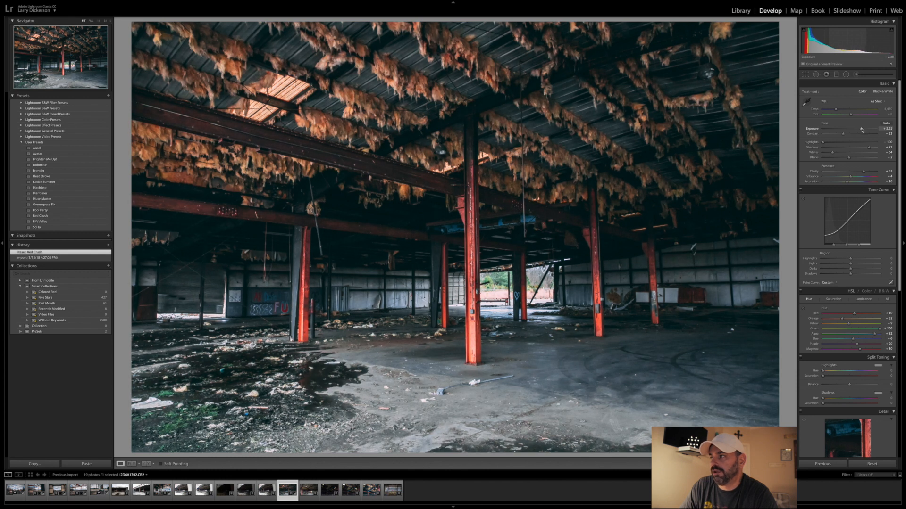
pyautogui.moveTo(861, 131); pyautogui.dragTo(863, 130)
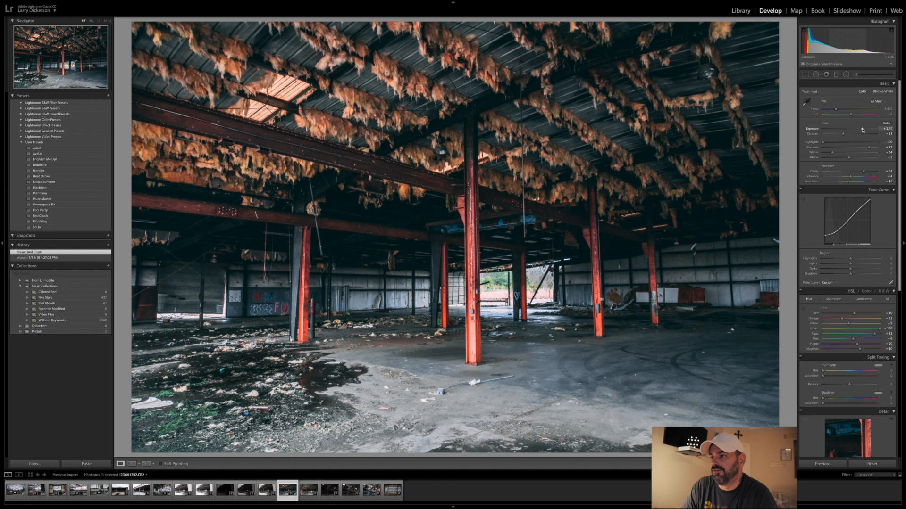
pyautogui.moveTo(845, 137); pyautogui.dragTo(852, 136)
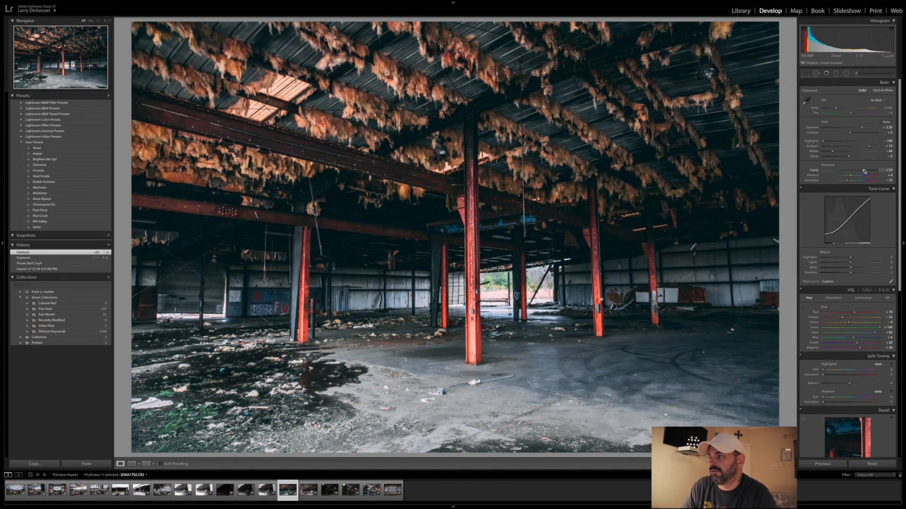
pyautogui.scroll(-10, 880, 306)
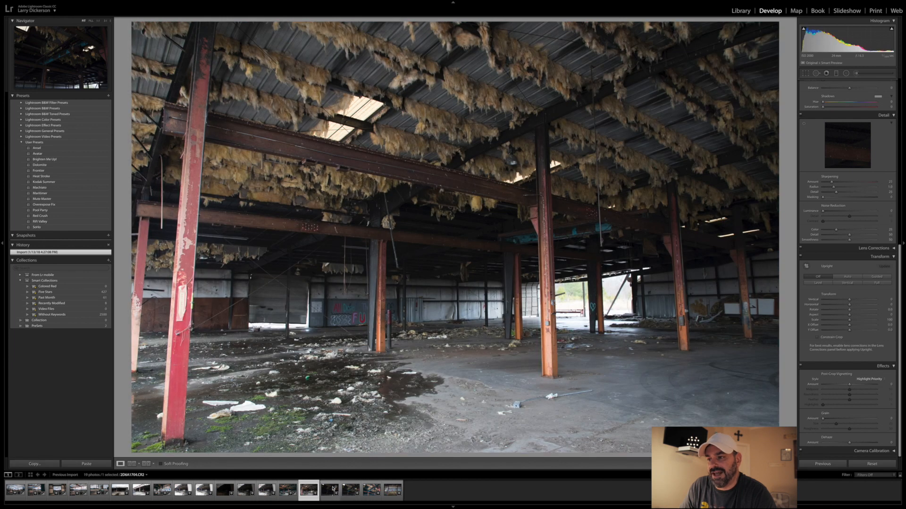
# - Go through the next warehouse photos and apply the Red Crush preset to the brighter photo of the blue overhead crane
pyautogui.click(288, 491)
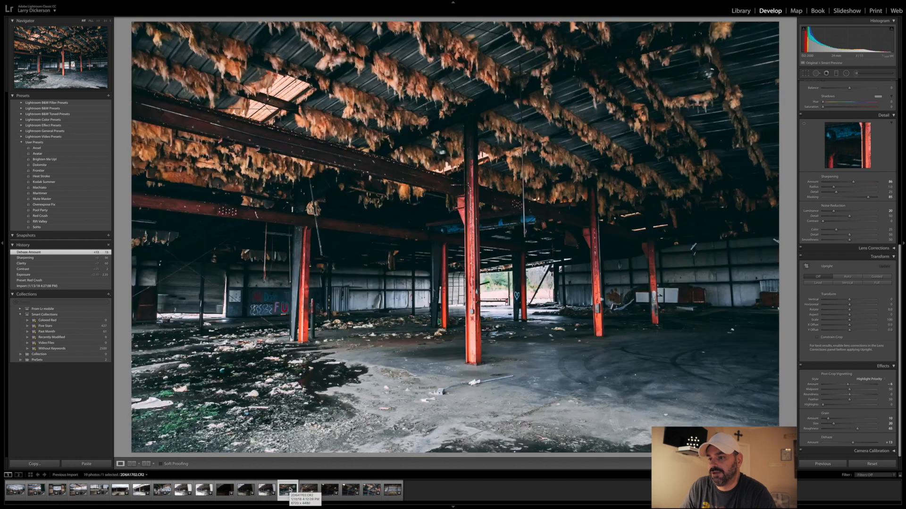
pyautogui.click(312, 489)
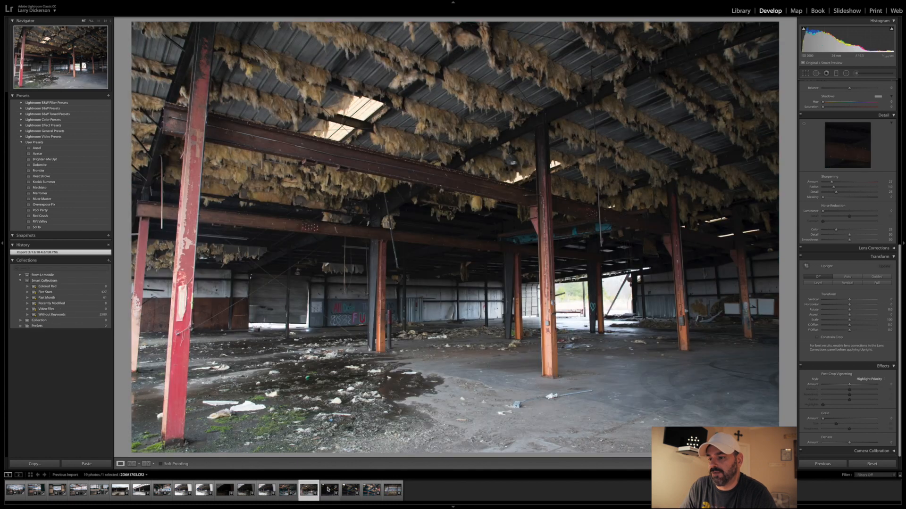
pyautogui.click(329, 489)
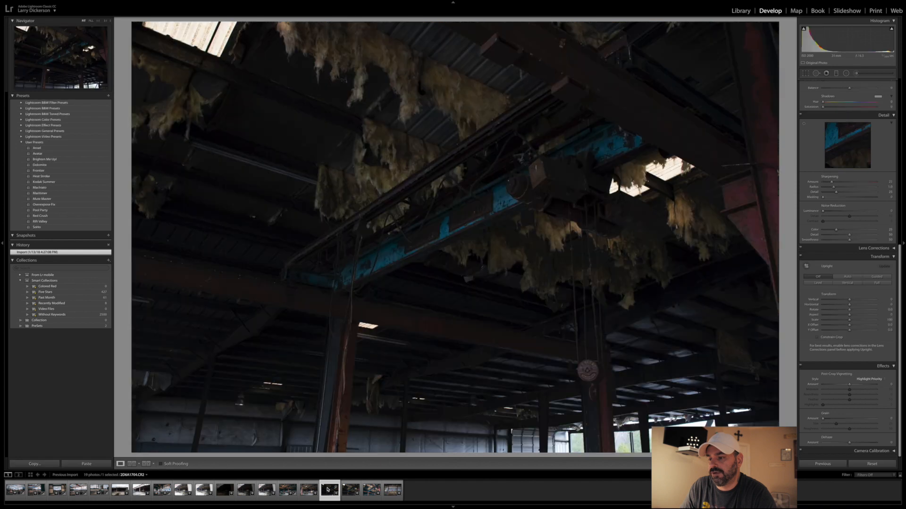
pyautogui.click(349, 491)
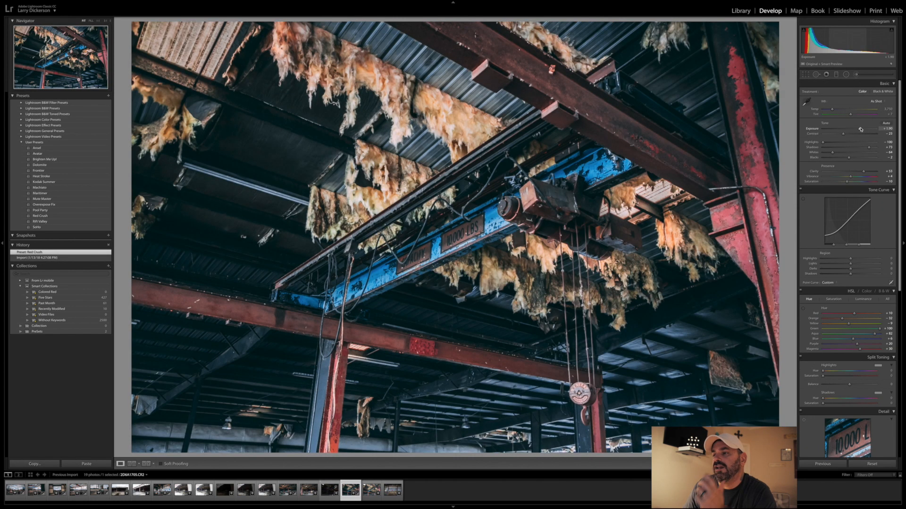
# - Set the crane photo's Exposure to about +2.00 and Dehaze to about +10
pyautogui.moveTo(861, 129); pyautogui.dragTo(861, 129)
pyautogui.scroll(-6, 843, 314)
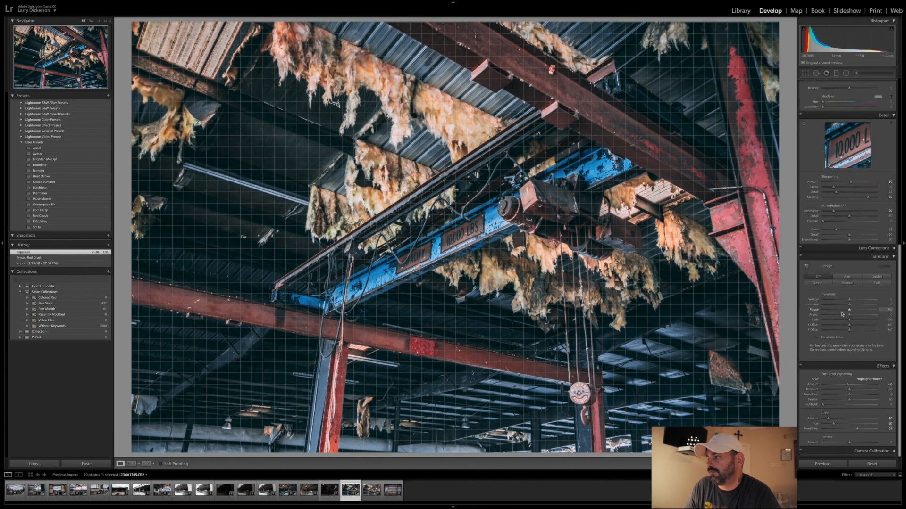
pyautogui.moveTo(852, 444); pyautogui.dragTo(852, 443)
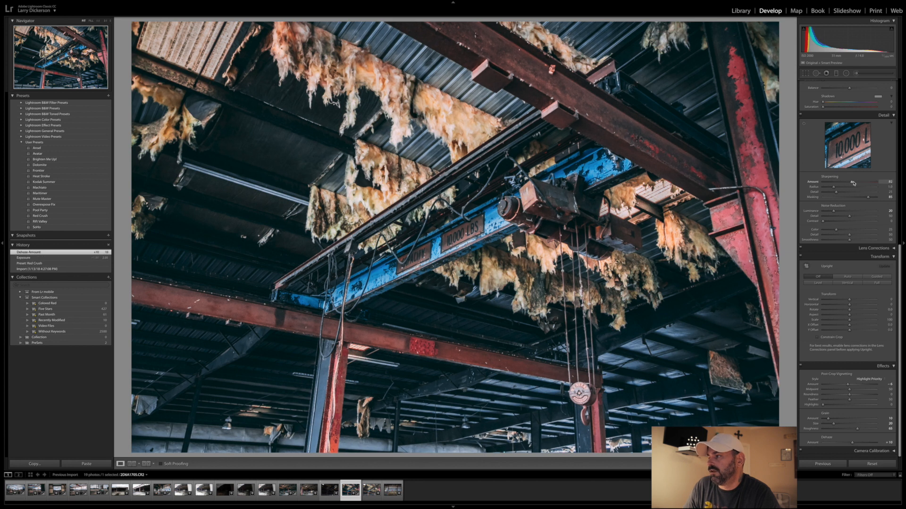
# - Increase the crane photo's sharpening amount slightly and examine the hoist, load sign and lower beams up close
pyautogui.moveTo(854, 183); pyautogui.dragTo(855, 183)
pyautogui.scroll(2, 837, 187)
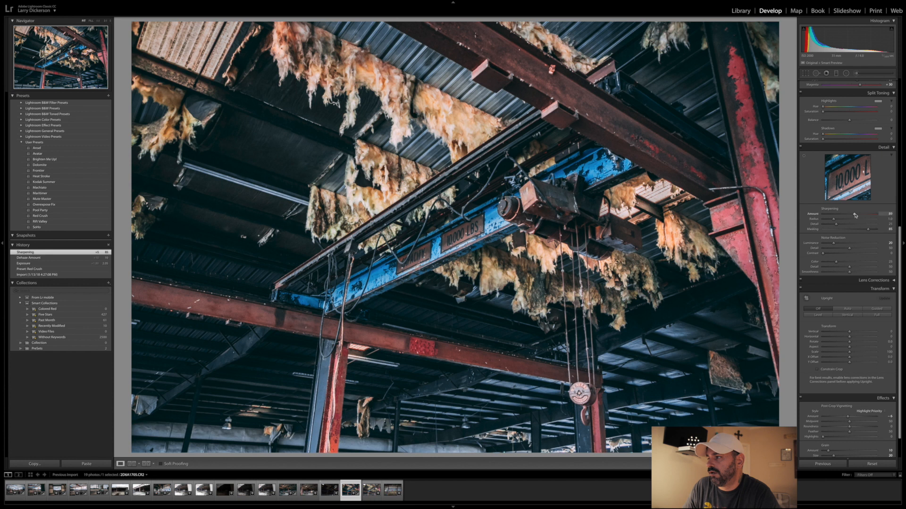
pyautogui.moveTo(855, 215); pyautogui.dragTo(855, 215)
pyautogui.scroll(3, 839, 211)
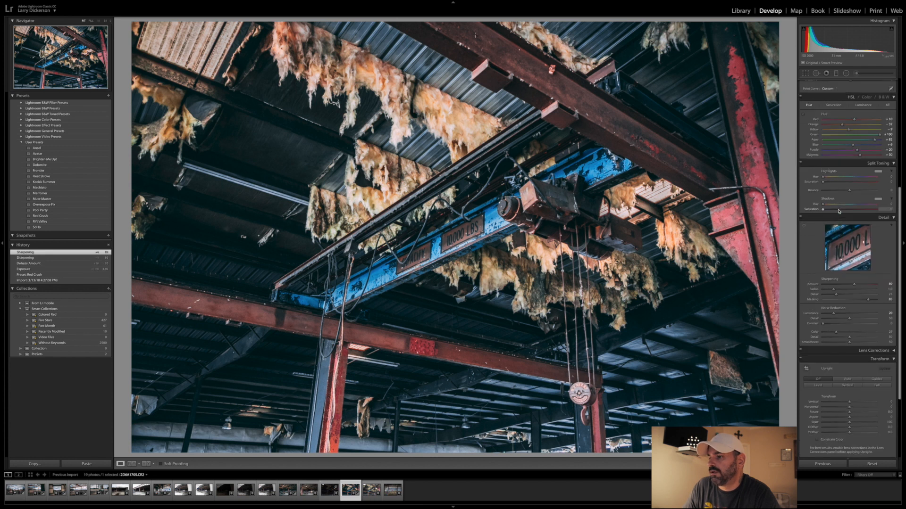
pyautogui.click(595, 224)
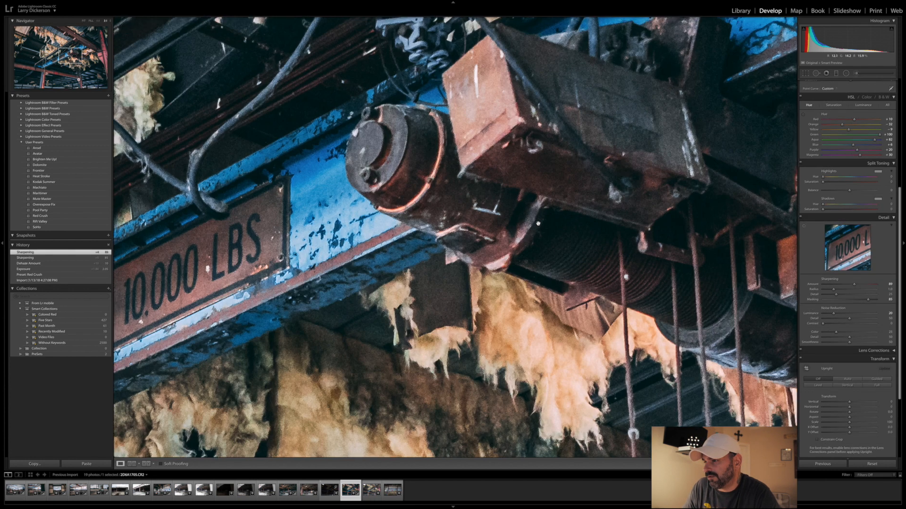
pyautogui.click(538, 223)
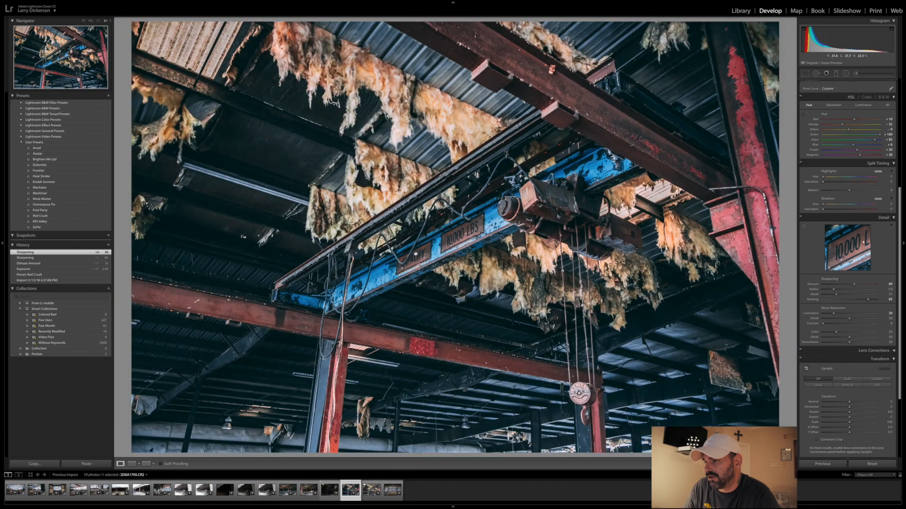
pyautogui.click(415, 254)
pyautogui.click(415, 253)
pyautogui.click(324, 380)
pyautogui.click(324, 380)
# - Set the crane photo's Clarity to about +87 and Contrast to about +1, lower Exposure slightly, and set the tone curve Highlights to about -10
pyautogui.scroll(5, 846, 154)
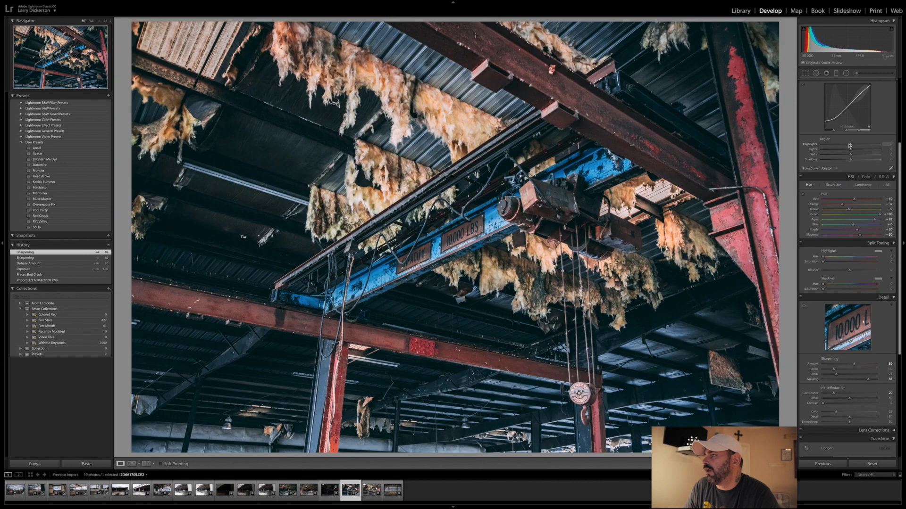
pyautogui.scroll(2, 845, 149)
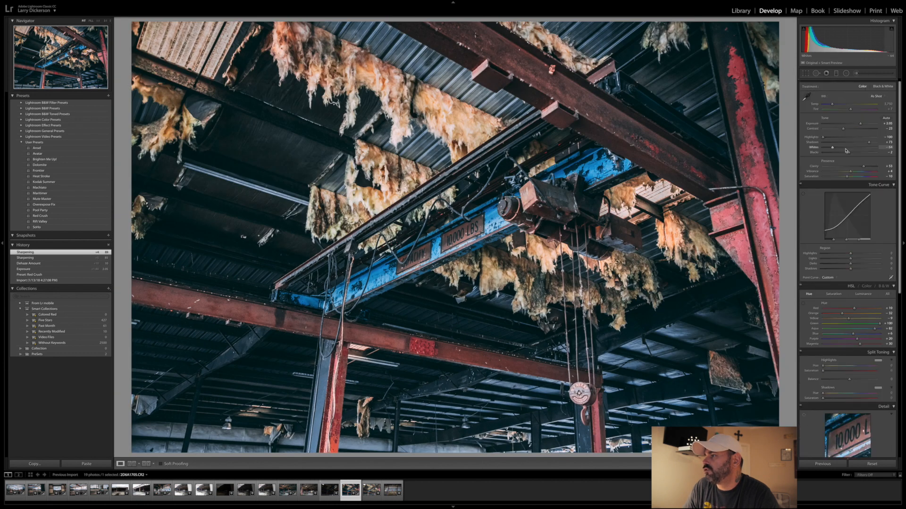
pyautogui.moveTo(870, 167); pyautogui.dragTo(873, 167)
pyautogui.moveTo(844, 131); pyautogui.dragTo(850, 130)
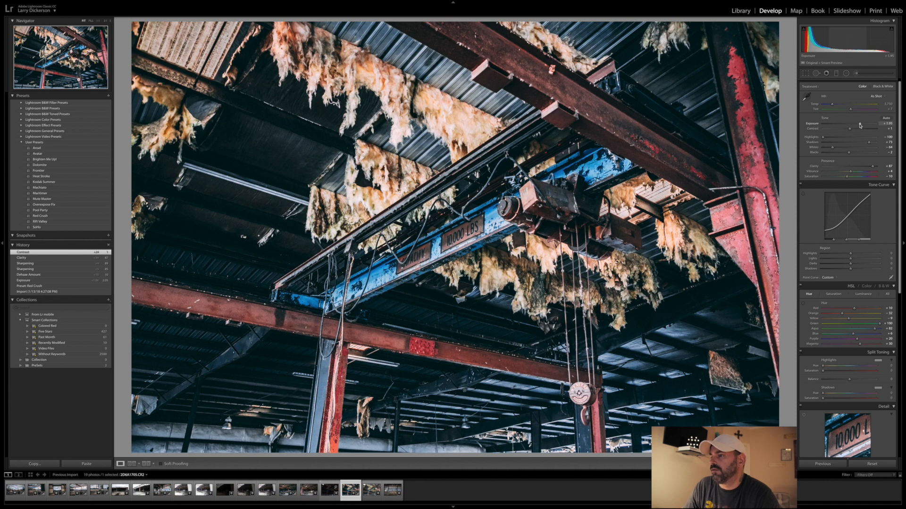
pyautogui.moveTo(859, 126); pyautogui.dragTo(859, 126)
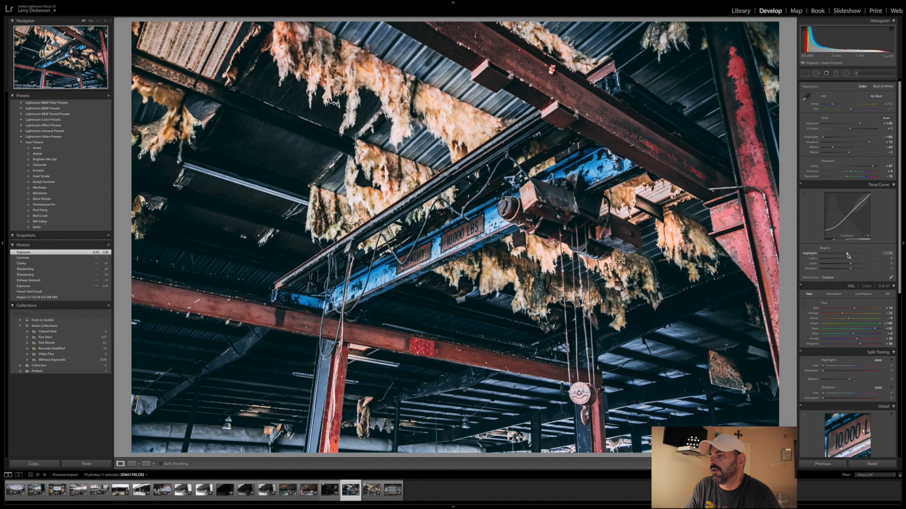
pyautogui.moveTo(848, 255); pyautogui.dragTo(847, 255)
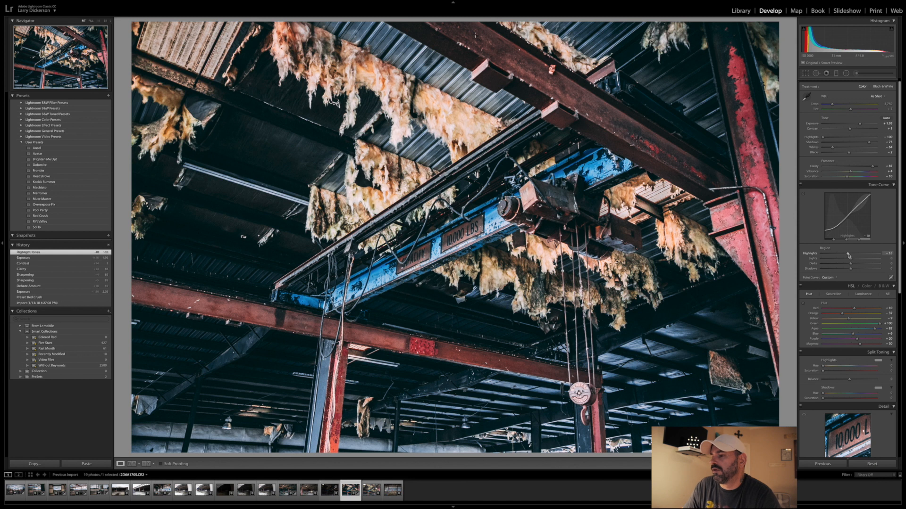
# - Straighten the crane photo with a crop angle of about -2.75
pyautogui.press('r')
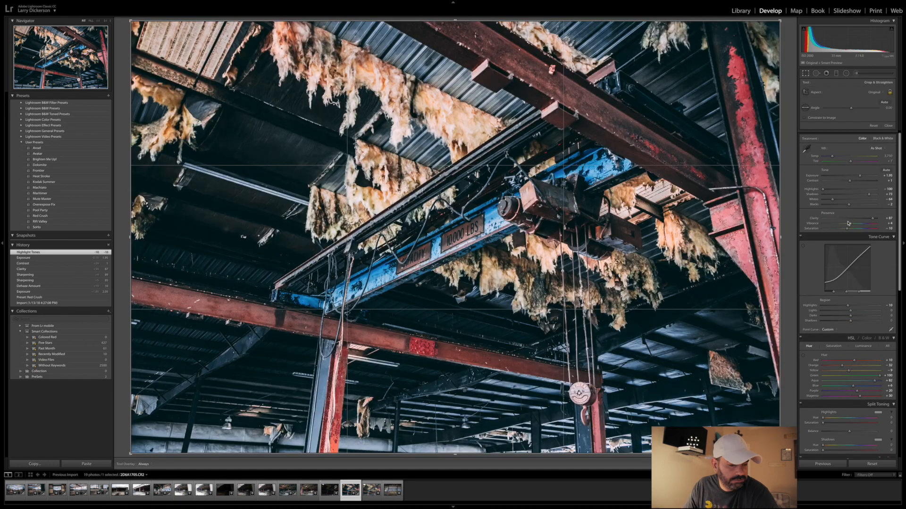
pyautogui.moveTo(852, 111); pyautogui.dragTo(850, 113)
pyautogui.moveTo(850, 113); pyautogui.dragTo(852, 113)
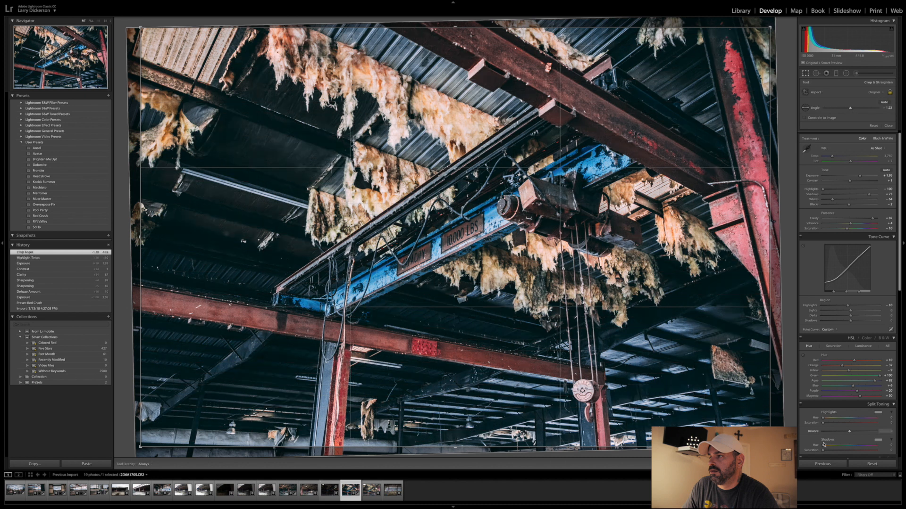
pyautogui.press('Return')
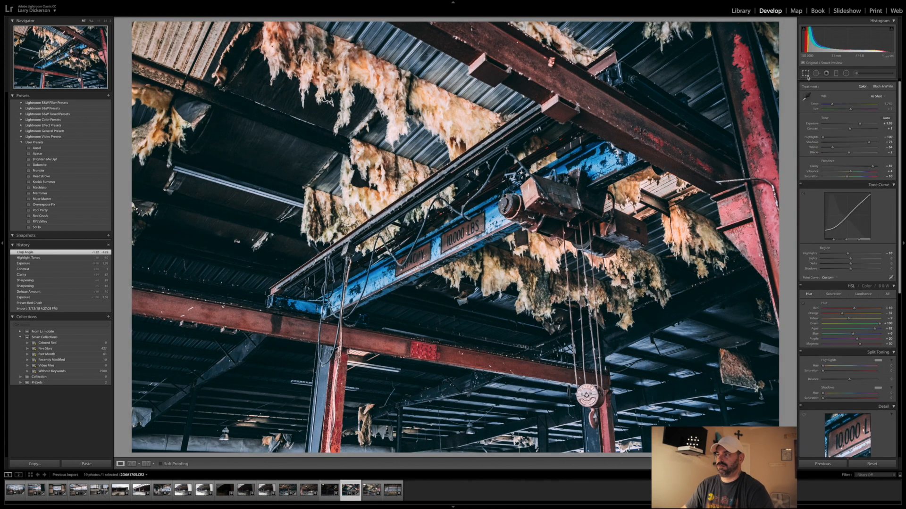
pyautogui.press('r')
pyautogui.moveTo(851, 108); pyautogui.dragTo(850, 110)
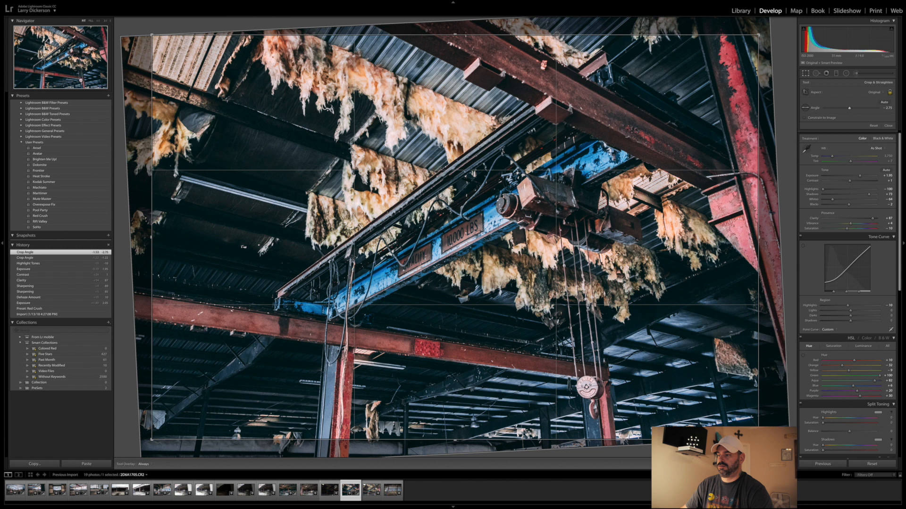
pyautogui.press('r')
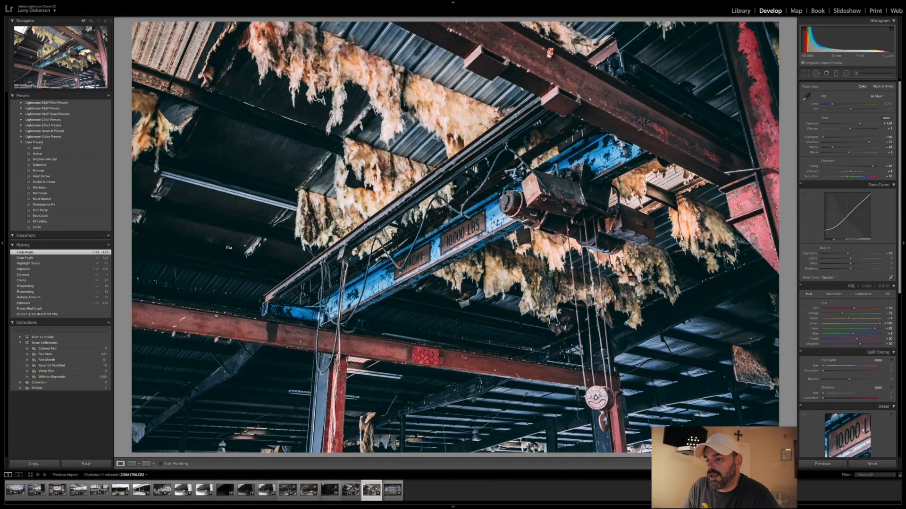
# - Open the last photo, with the "All Done In The Name Of FUN" graffiti, and apply the Red Crush preset
pyautogui.click(395, 491)
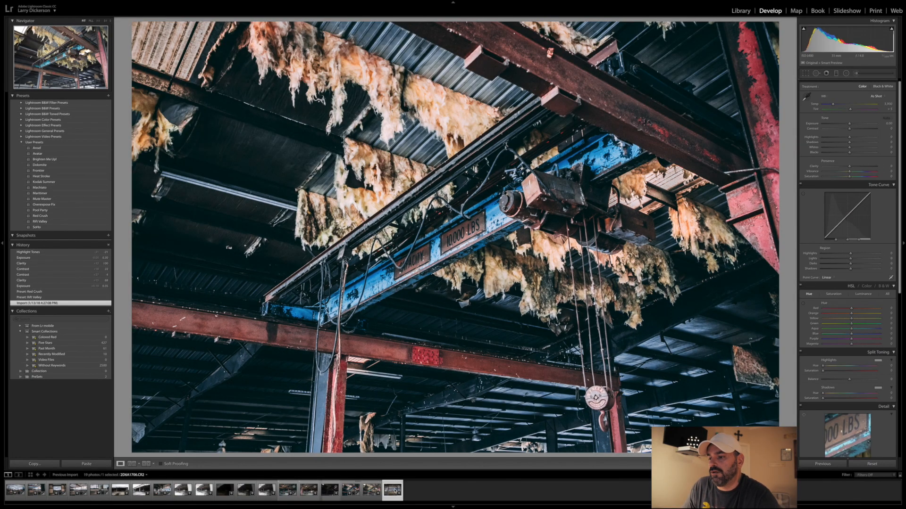
pyautogui.click(394, 491)
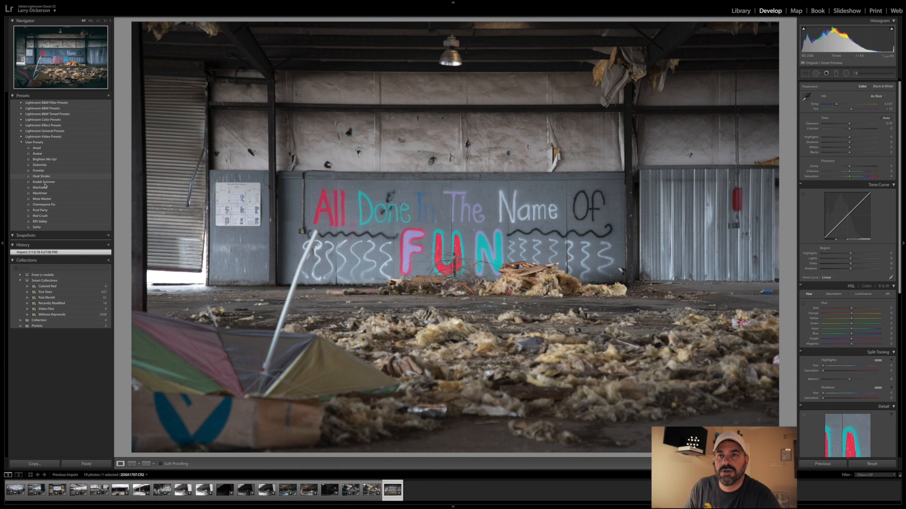
pyautogui.click(45, 216)
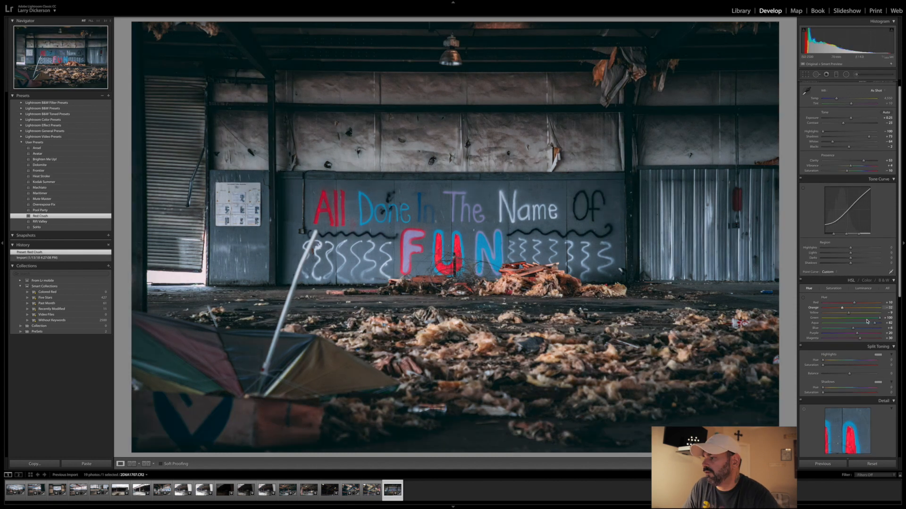
# - Add a little Dehaze to the "FUN" graffiti photo and raise its sharpening amount slightly
pyautogui.scroll(-5, 867, 367)
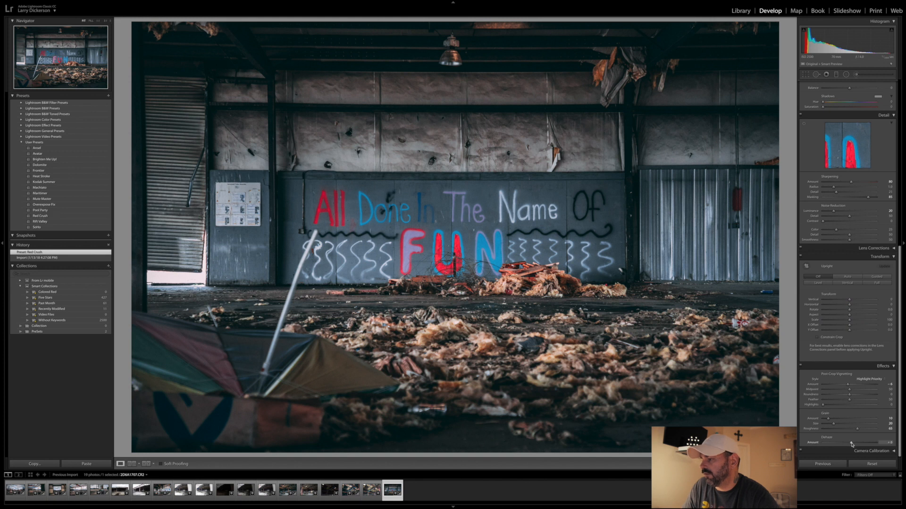
pyautogui.scroll(1, 845, 282)
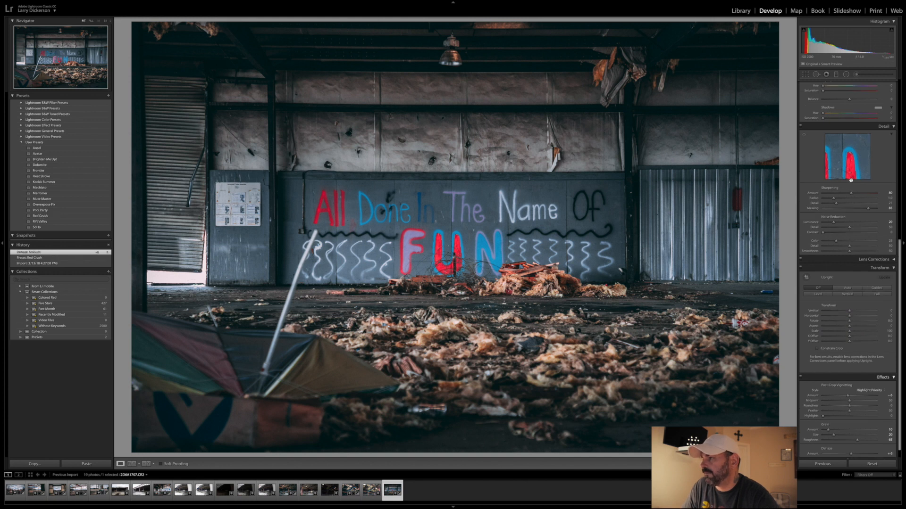
pyautogui.moveTo(852, 194); pyautogui.dragTo(853, 194)
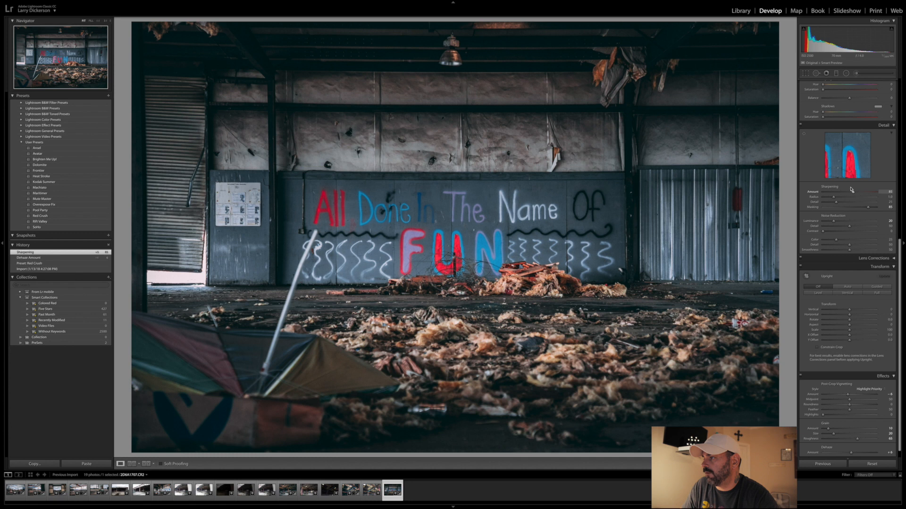
# - Set the "FUN" graffiti photo's Clarity to about +77, Contrast to about +6 and Exposure to about +0.55
pyautogui.scroll(10, 851, 184)
pyautogui.scroll(4, 851, 176)
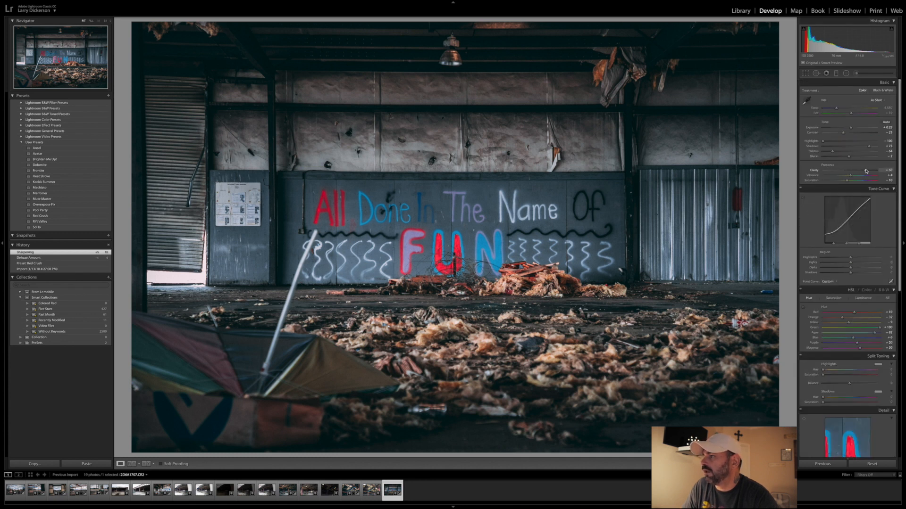
pyautogui.moveTo(866, 171); pyautogui.dragTo(867, 171)
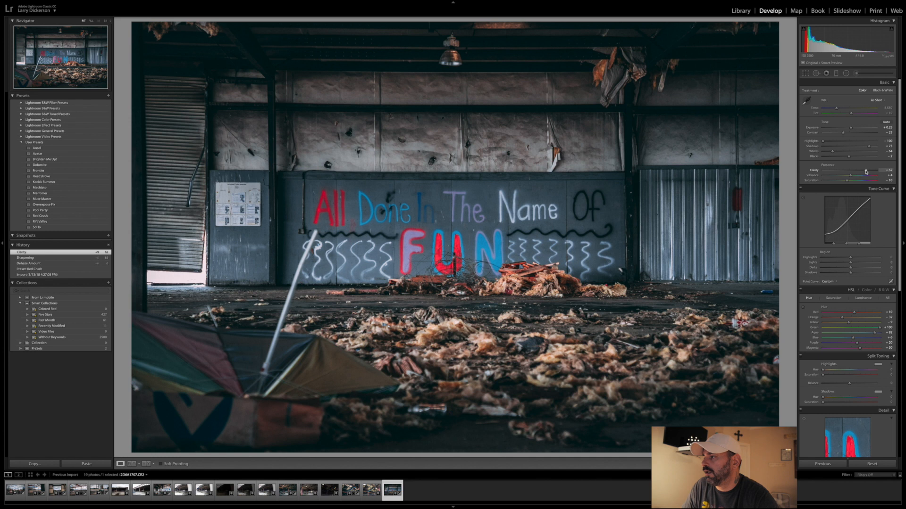
pyautogui.moveTo(870, 170); pyautogui.dragTo(871, 171)
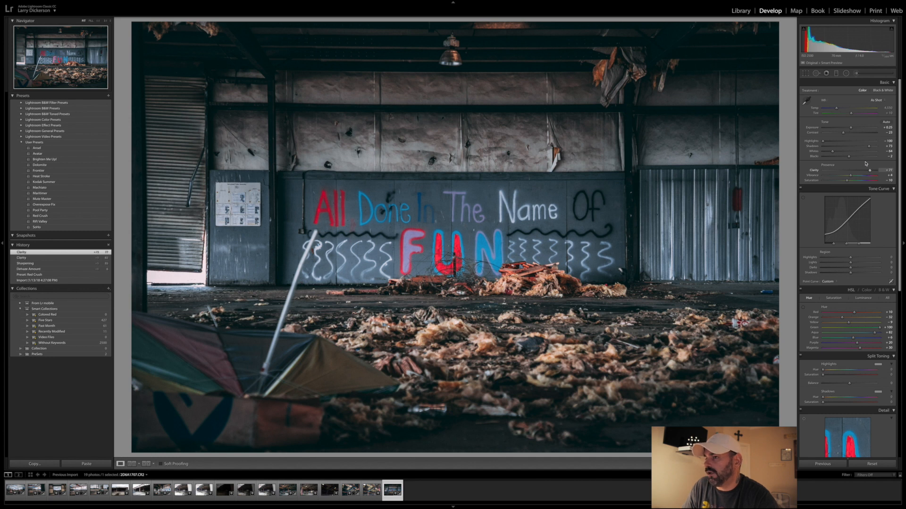
pyautogui.moveTo(844, 133); pyautogui.dragTo(852, 135)
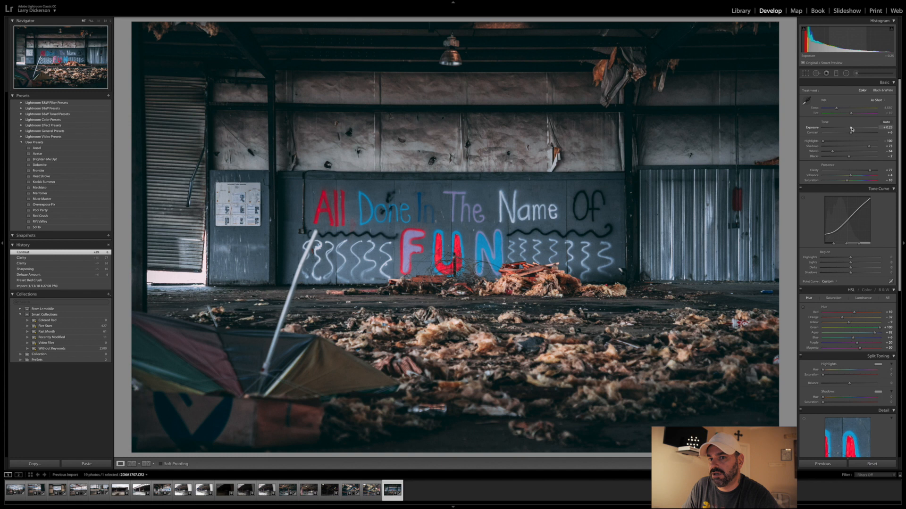
pyautogui.moveTo(851, 129); pyautogui.dragTo(853, 129)
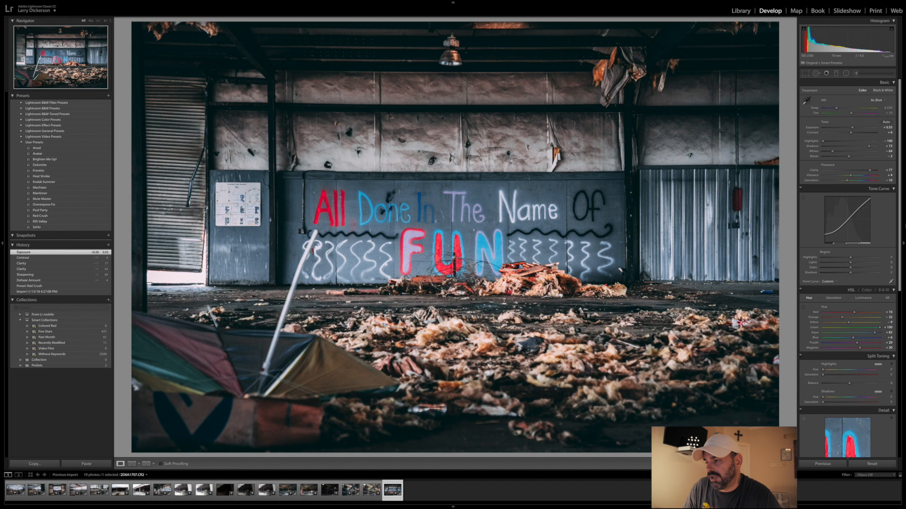
# - Add a graduated filter from the photo's bottom edge up to the graffiti wall, with Exposure about 0.53 and Saturation about 58
pyautogui.click(836, 73)
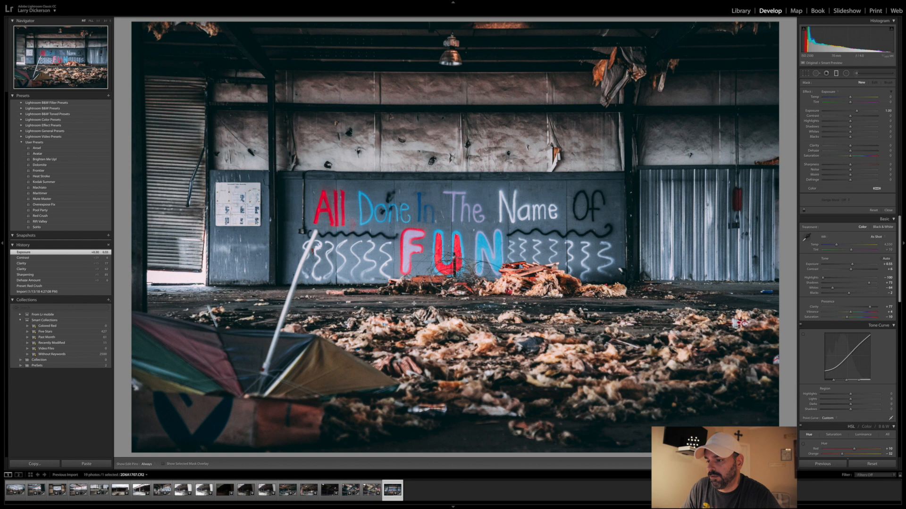
pyautogui.moveTo(423, 454); pyautogui.dragTo(429, 166)
pyautogui.moveTo(856, 111); pyautogui.dragTo(849, 112)
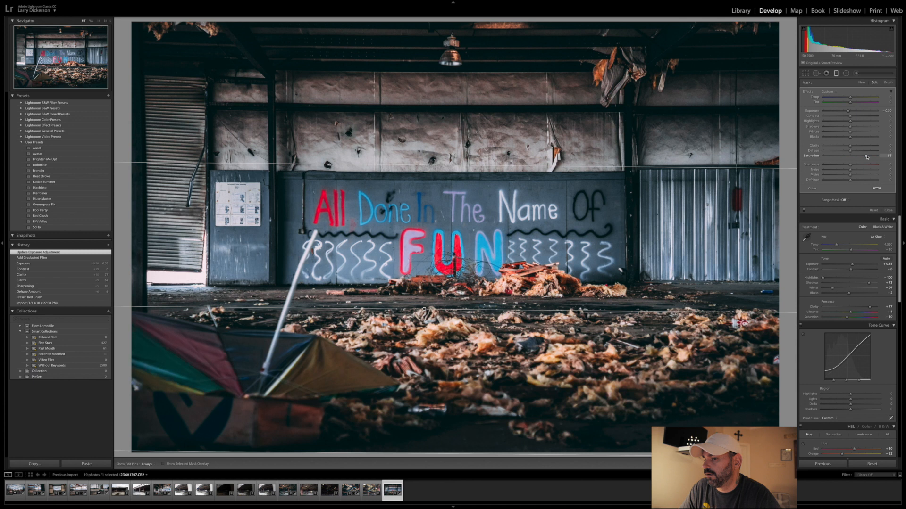
pyautogui.moveTo(848, 112); pyautogui.dragTo(854, 112)
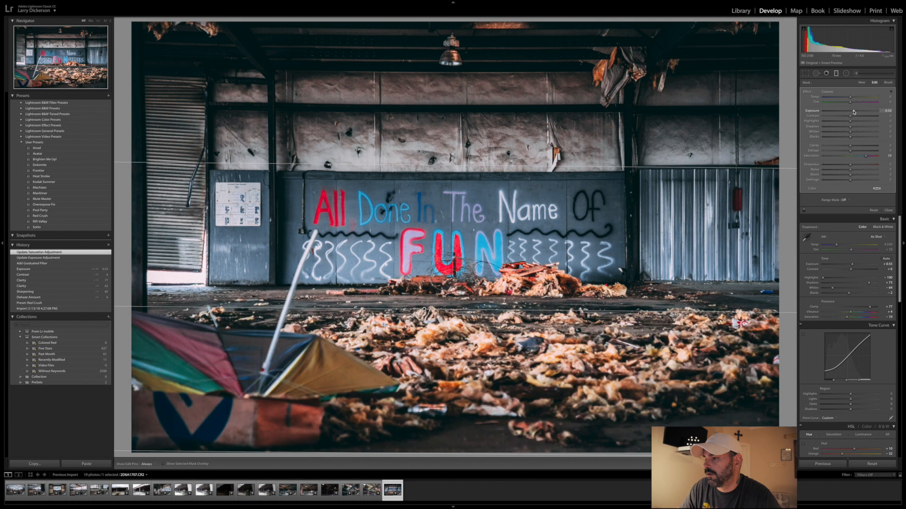
# - Set the graduated filter's Saturation to about 77, add a little Dehaze, Clarity and Contrast, and finish the filter
pyautogui.moveTo(867, 157); pyautogui.dragTo(871, 158)
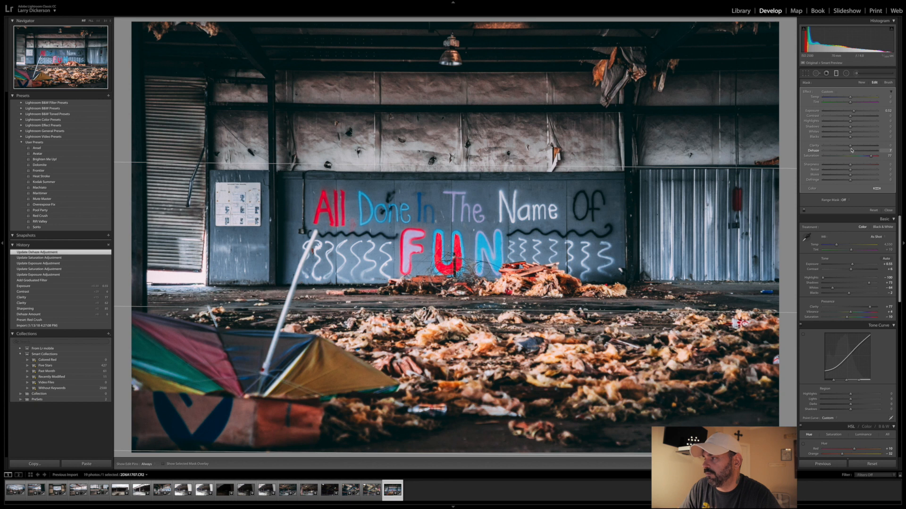
pyautogui.moveTo(850, 147); pyautogui.dragTo(857, 147)
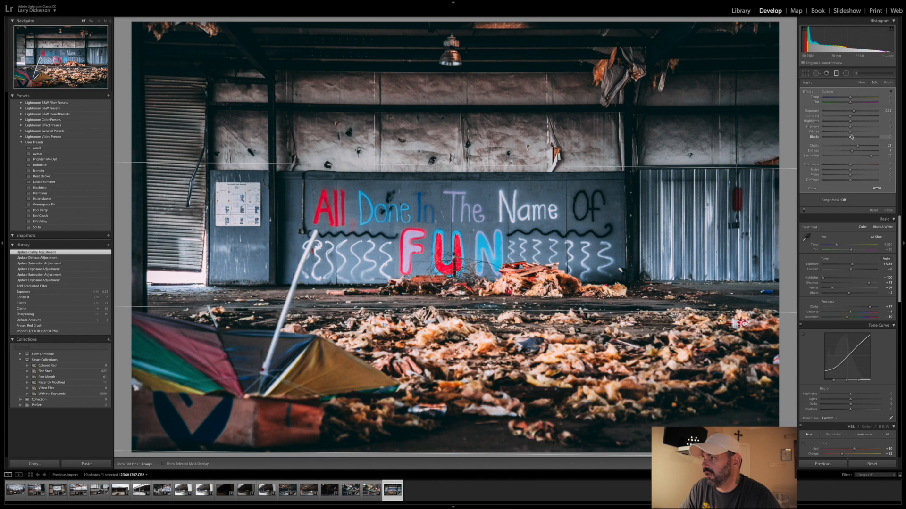
pyautogui.moveTo(854, 119); pyautogui.dragTo(856, 117)
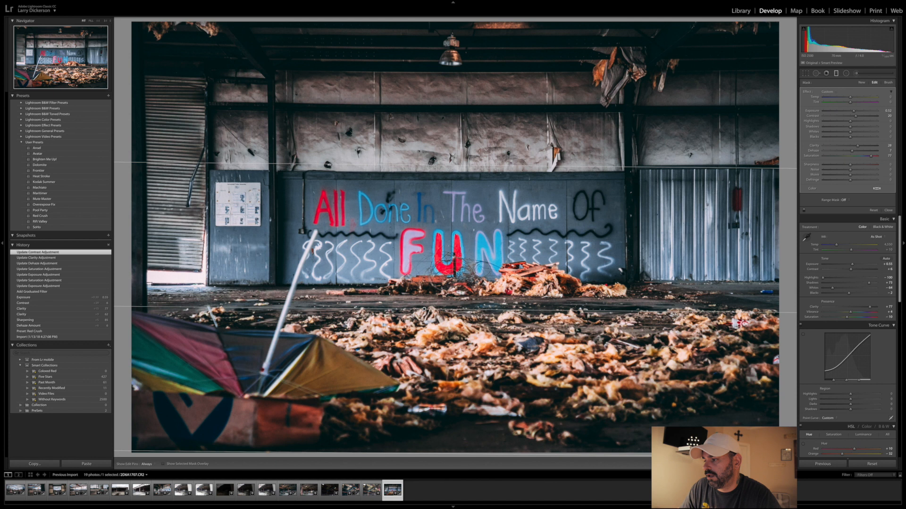
pyautogui.click(784, 464)
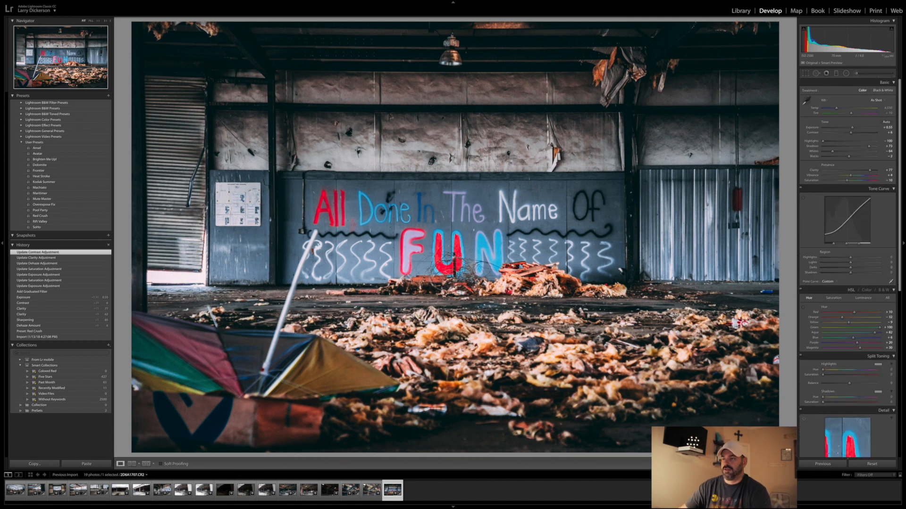